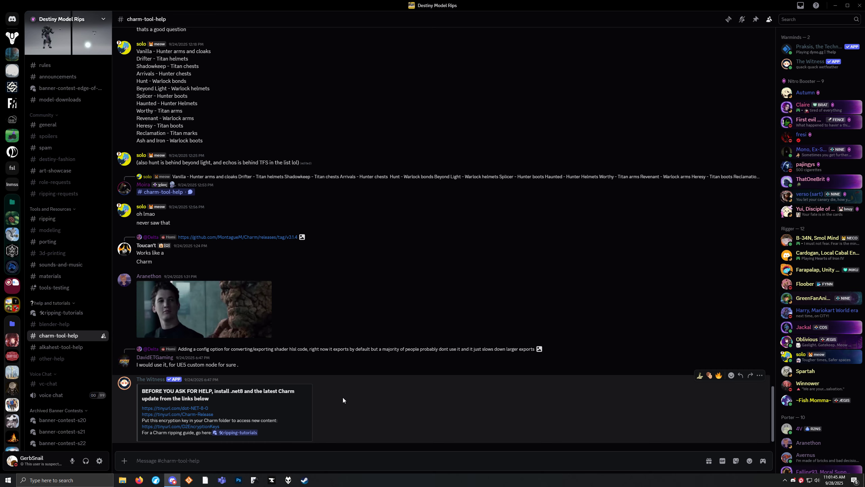
# Step: Follow the .NET 8 link in the charm-tool-help message past the blocked redirect and download the Desktop Runtime 8.0.15 x64 installer
pyautogui.click(185, 409)
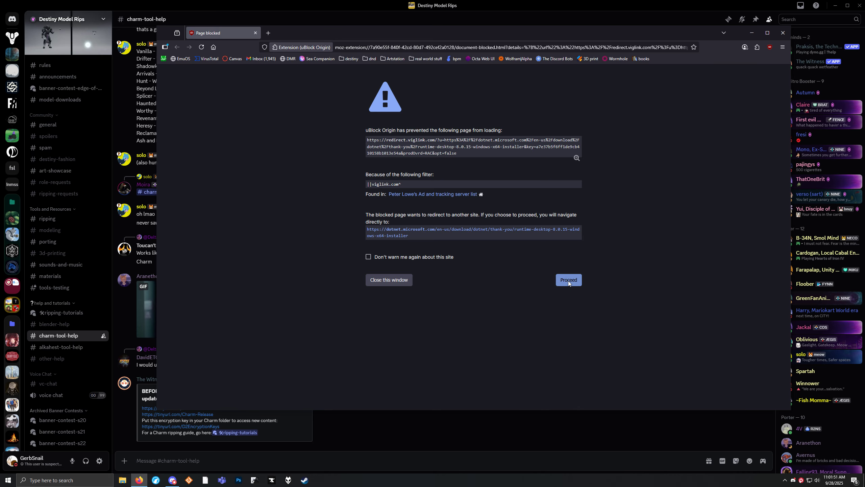
pyautogui.click(568, 280)
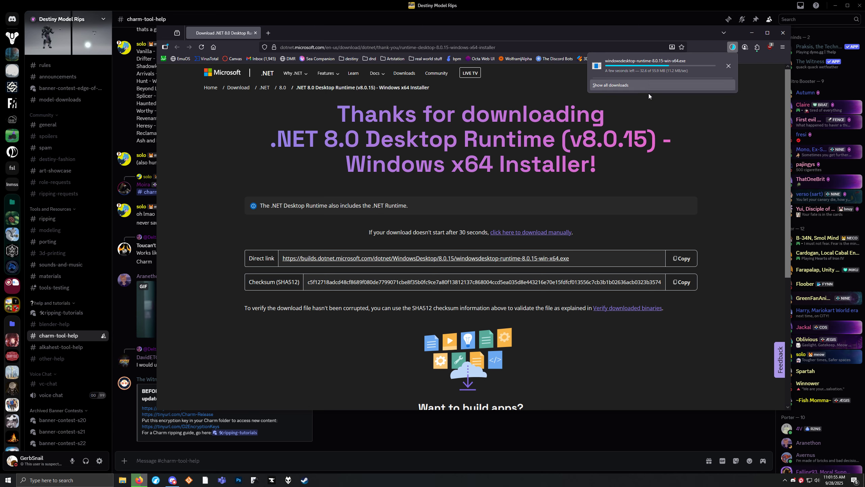
# Step: Follow the Charm release link in the channel message and download Charm_Latest.zip from the shared Drive folder despite the virus-scan warning
pyautogui.click(155, 415)
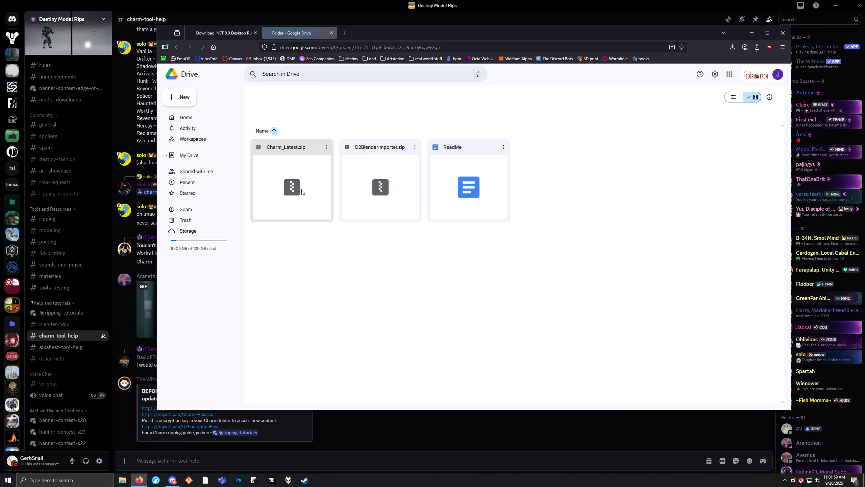
pyautogui.click(299, 178)
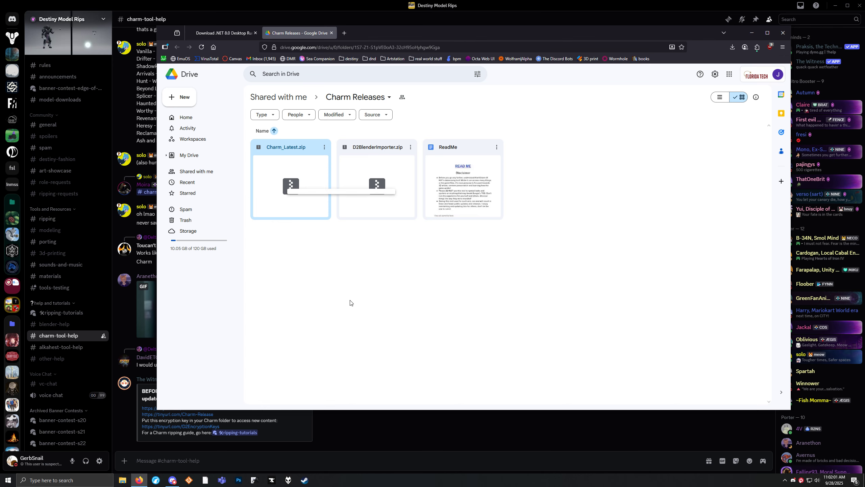
pyautogui.rightClick(311, 209)
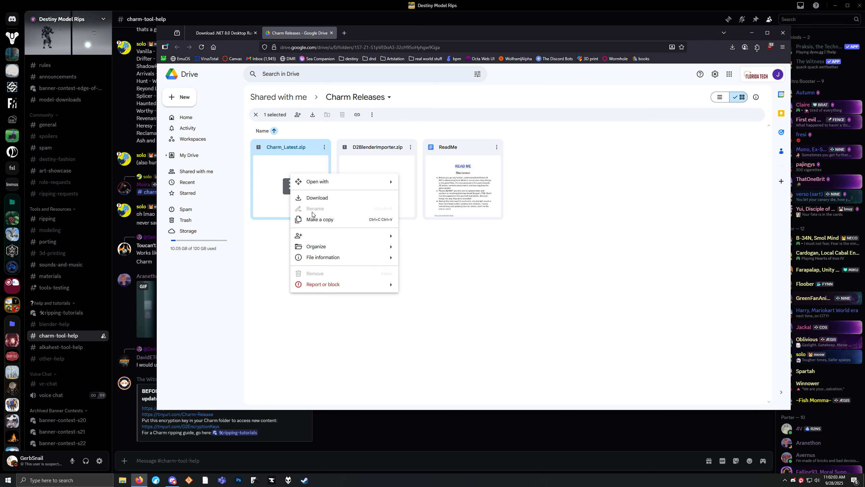
pyautogui.click(310, 199)
pyautogui.click(358, 187)
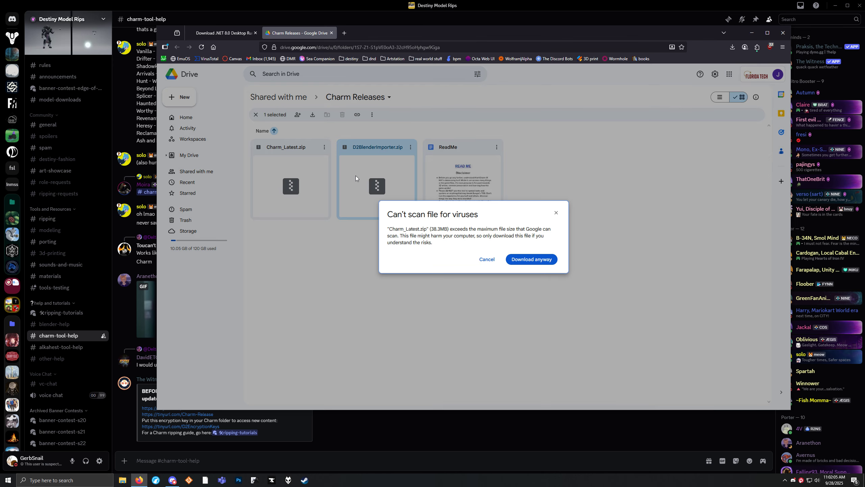
pyautogui.click(545, 258)
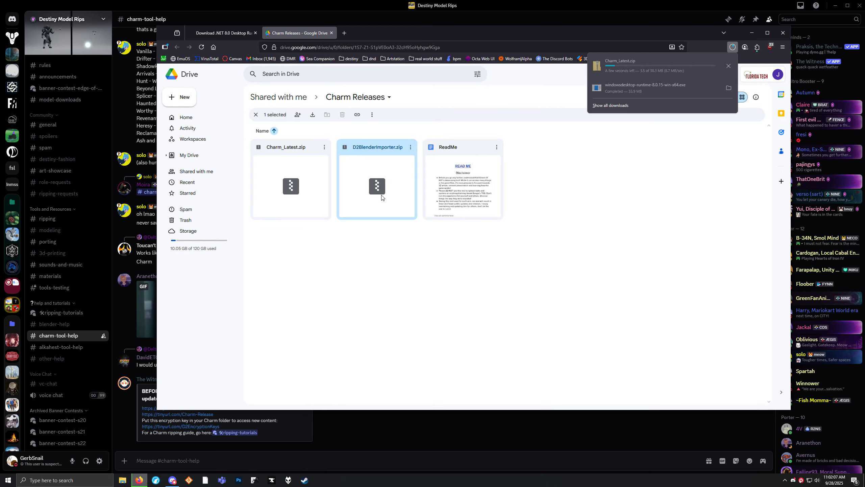
# Step: Download D2BlenderImporter.zip from the Charm Releases folder
pyautogui.click(396, 290)
pyautogui.rightClick(385, 199)
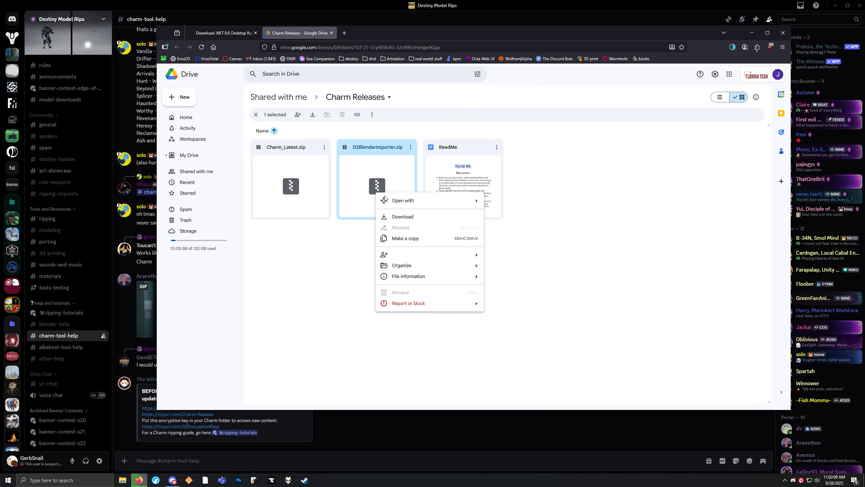
pyautogui.click(397, 217)
pyautogui.click(531, 259)
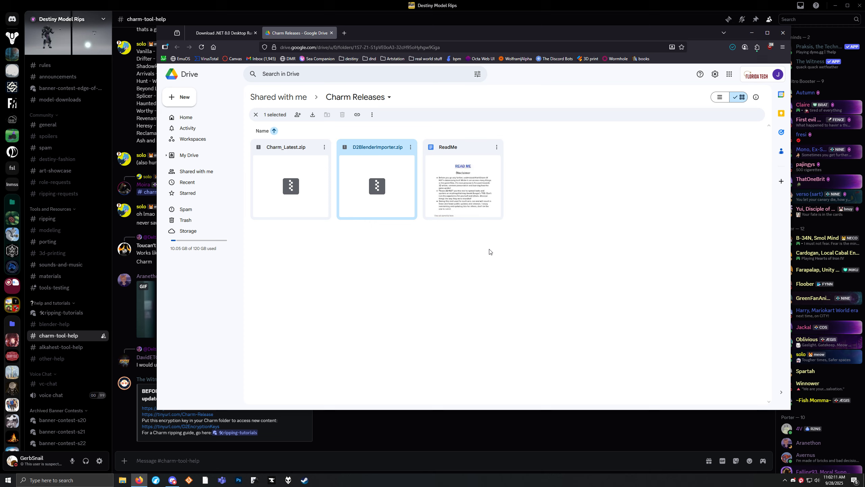
# Step: View the ReadMe document in the Charm Releases folder, closing it and the browser window when done
pyautogui.doubleClick(465, 173)
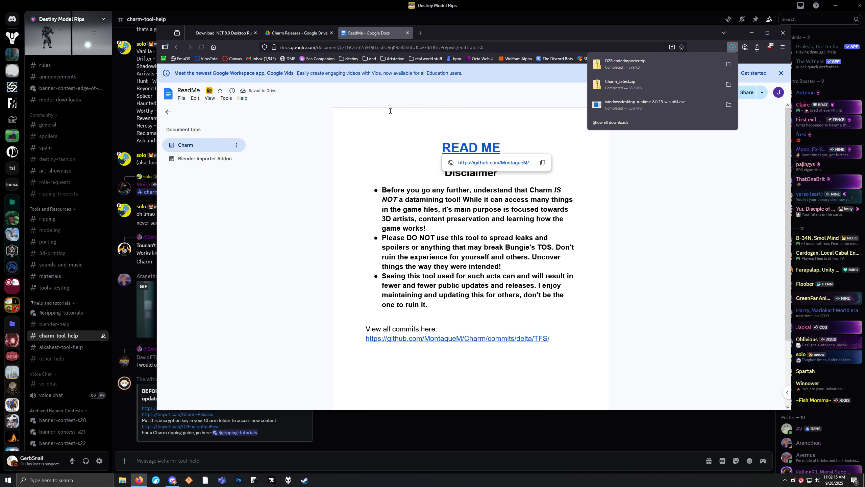
pyautogui.click(376, 90)
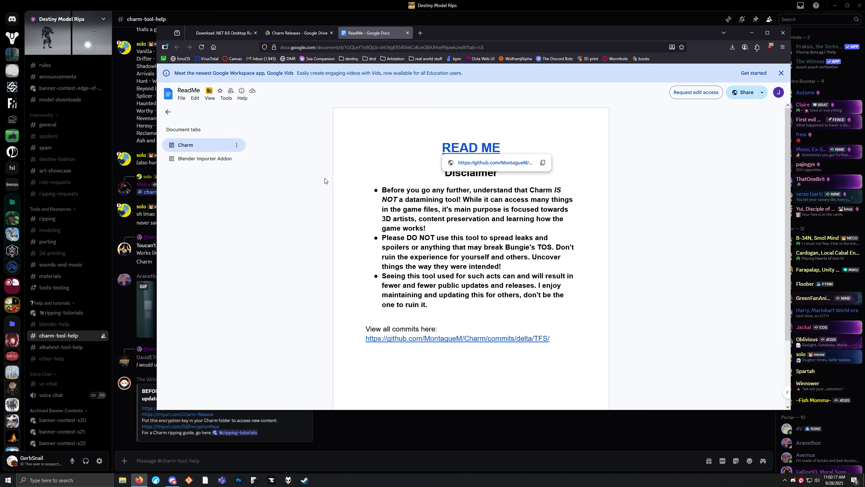
pyautogui.click(407, 33)
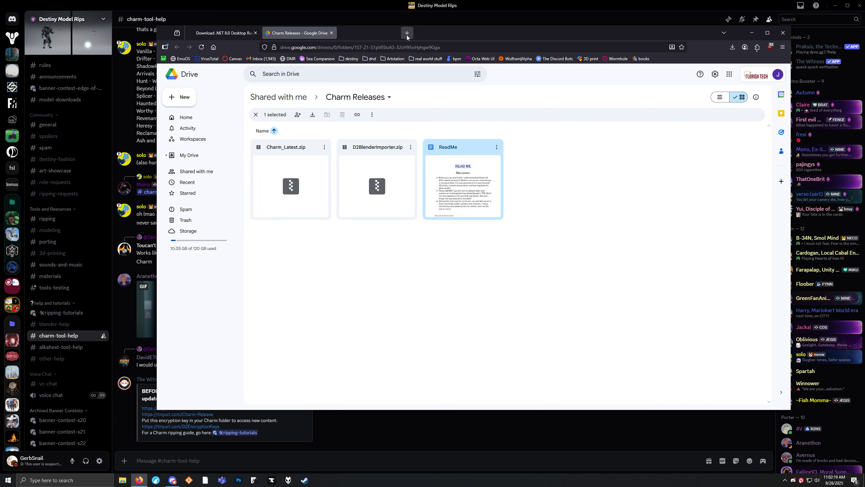
pyautogui.click(776, 35)
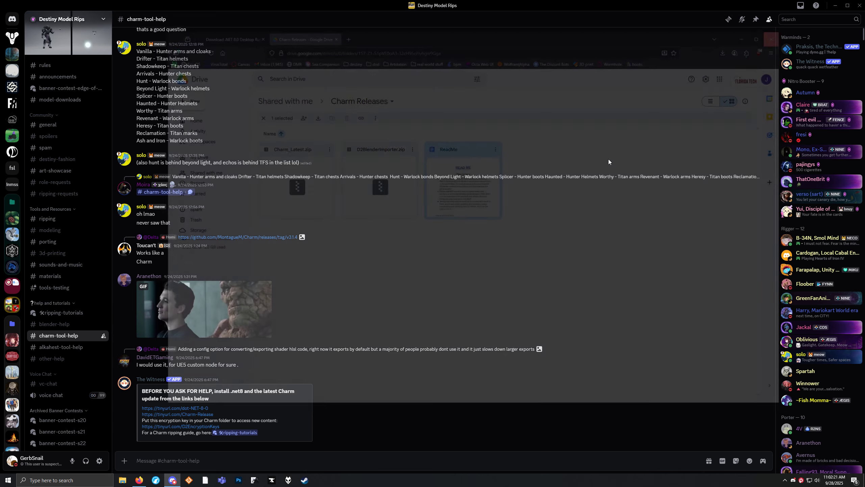
# Step: Minimize Discord and open the Downloads folder in File Explorer
pyautogui.click(173, 480)
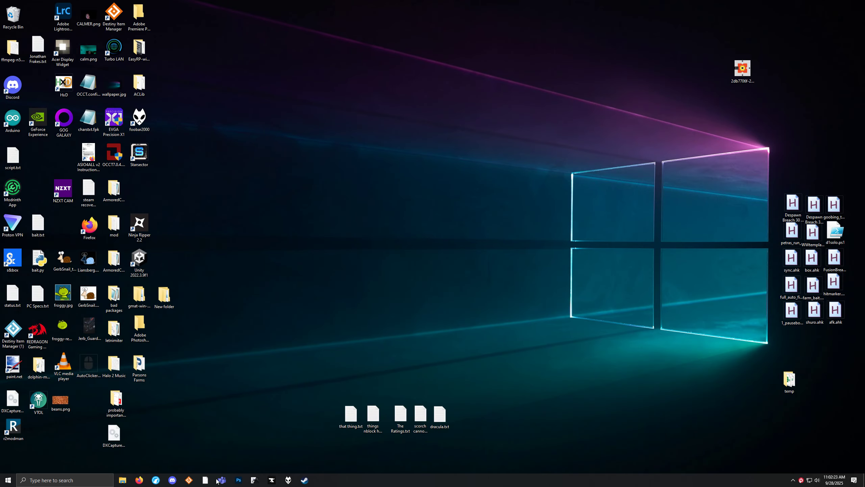
pyautogui.click(127, 480)
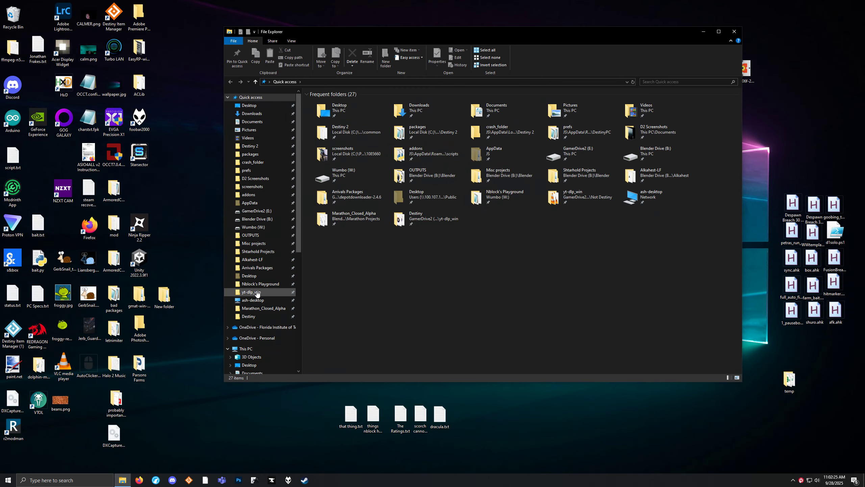
pyautogui.click(254, 113)
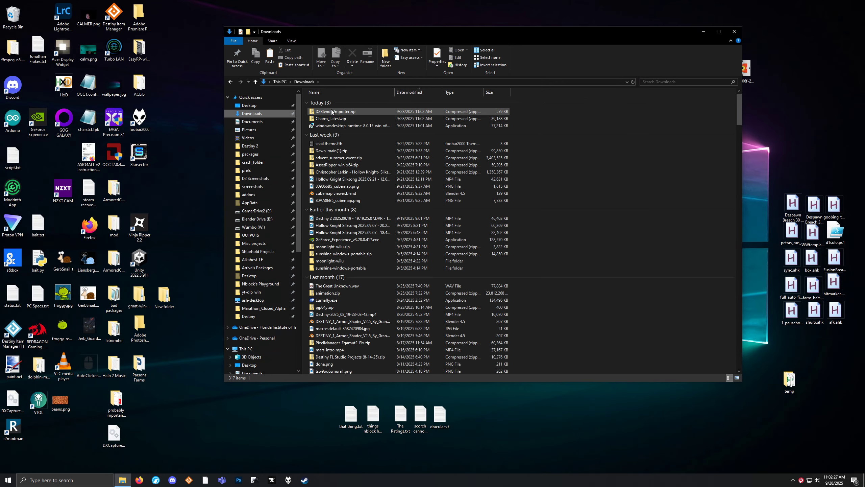
# Step: Widen the Name column to show full file names and delete windowsdesktop-runtime-8.0.15-win-x64.exe from Downloads
pyautogui.click(345, 126)
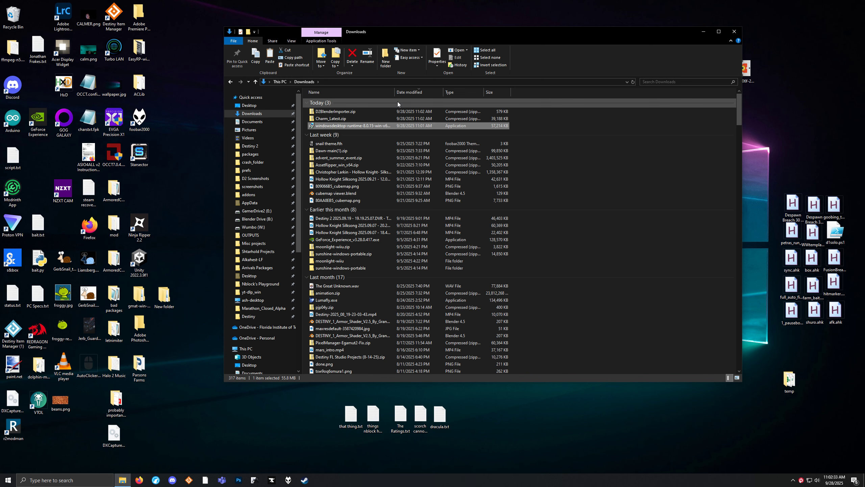
pyautogui.moveTo(395, 93); pyautogui.dragTo(417, 95)
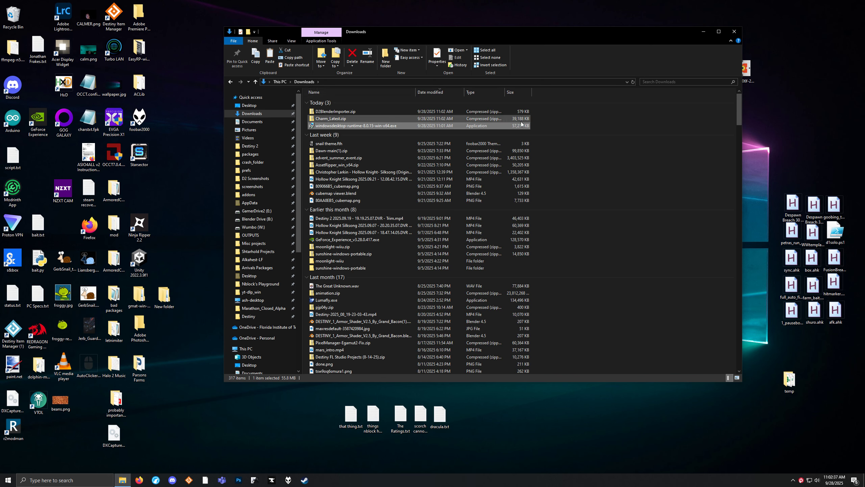
pyautogui.press('Delete')
# Step: Extract Charm_Latest.zip with 7-Zip into its own Charm_Latest folder
pyautogui.rightClick(339, 119)
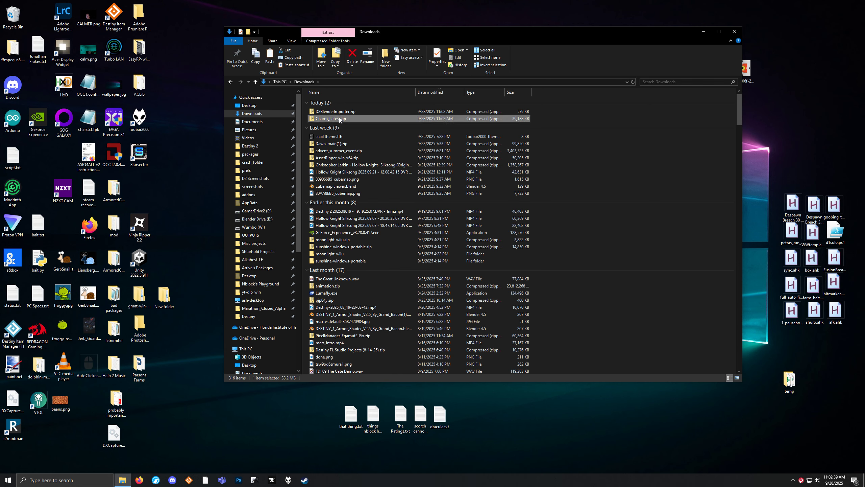
pyautogui.moveTo(367, 162)
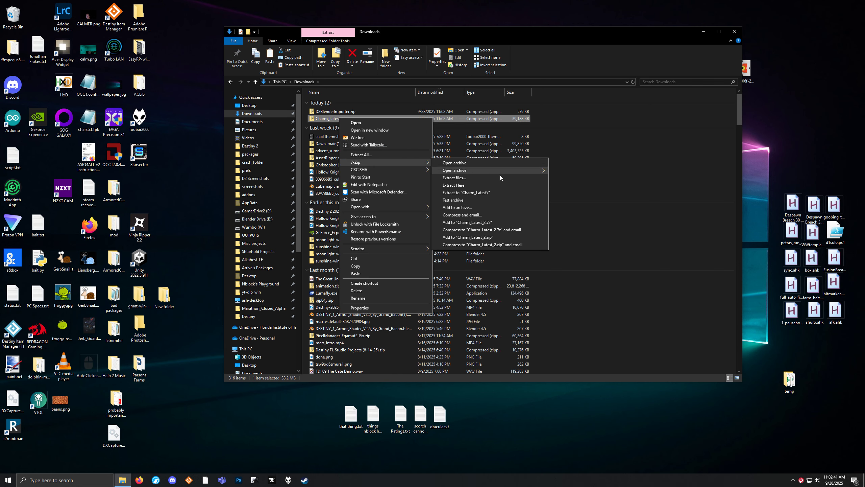
pyautogui.click(492, 193)
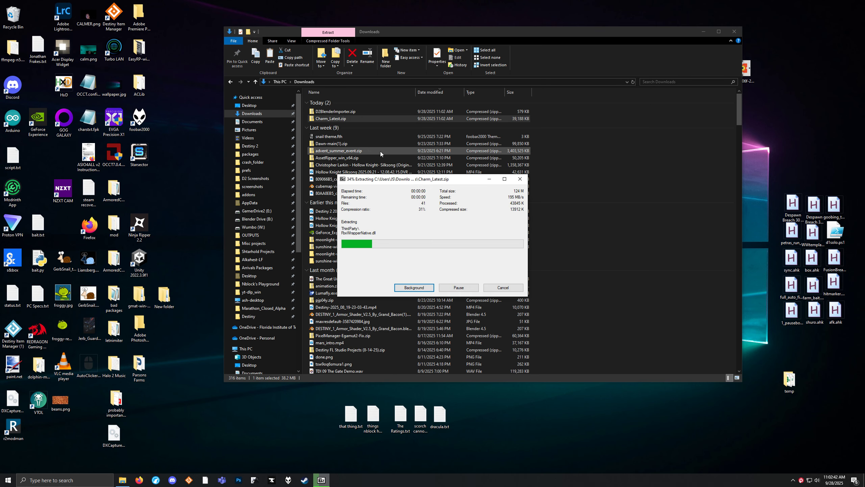
# Step: Open the extracted Charm_Latest folder and launch Charm.exe
pyautogui.click(351, 111)
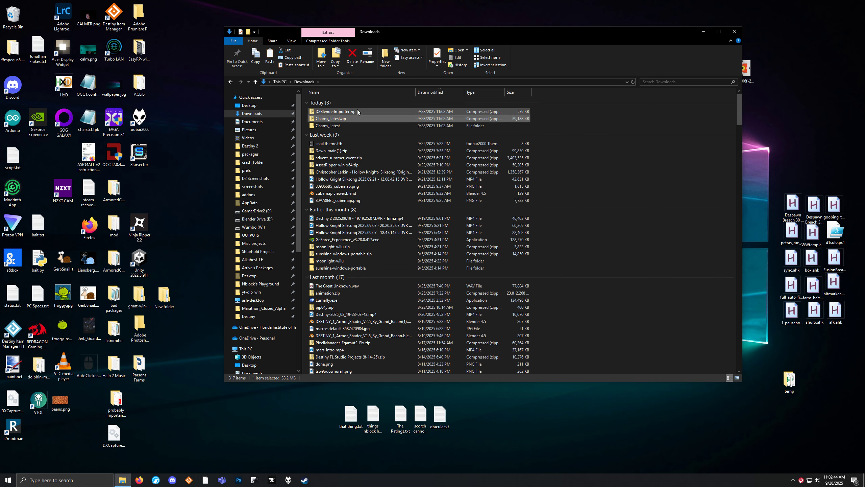
pyautogui.doubleClick(338, 127)
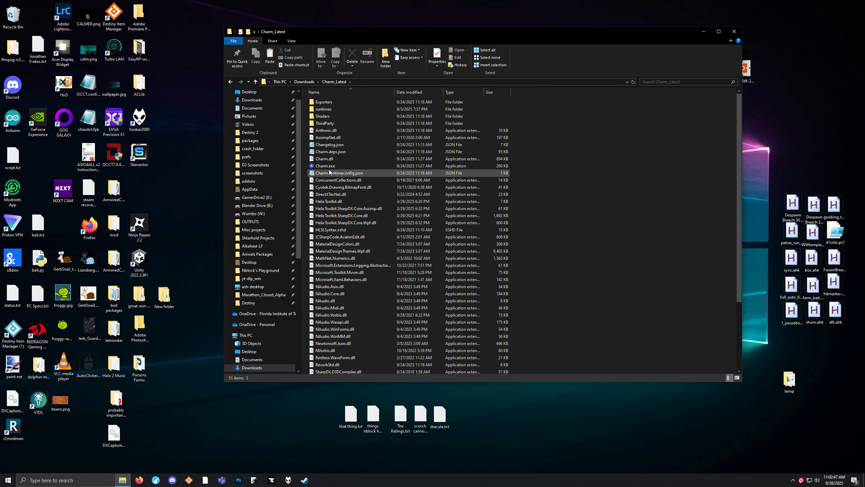
pyautogui.doubleClick(329, 166)
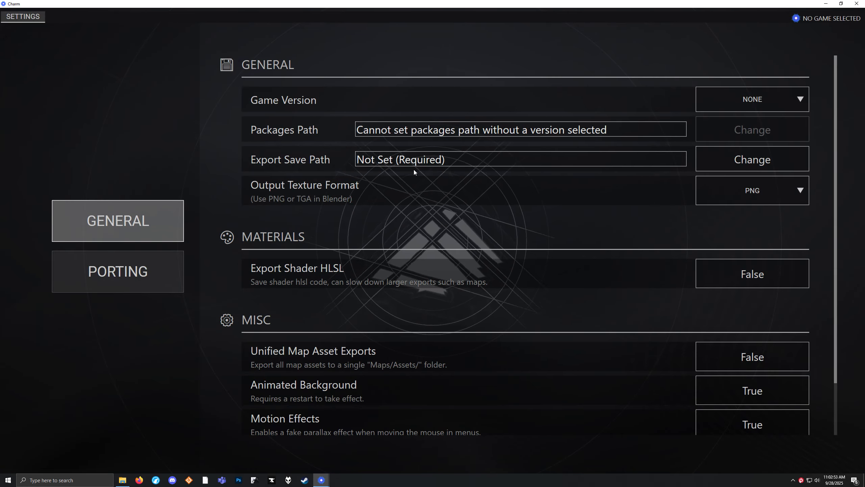
# Step: Set the game version to Edge of Fate and choose the packages folder inside the Steam Destiny 2 installation as the packages path
pyautogui.click(749, 100)
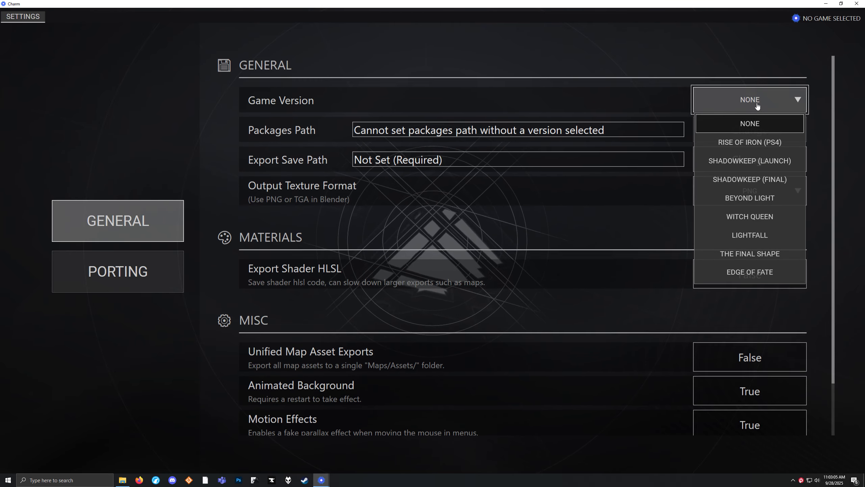
pyautogui.click(740, 272)
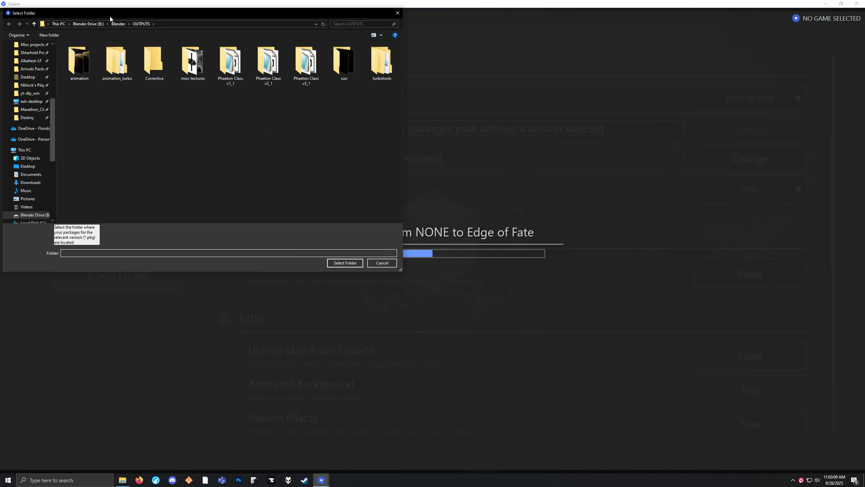
pyautogui.moveTo(111, 19); pyautogui.dragTo(253, 85)
pyautogui.scroll(4, 178, 200)
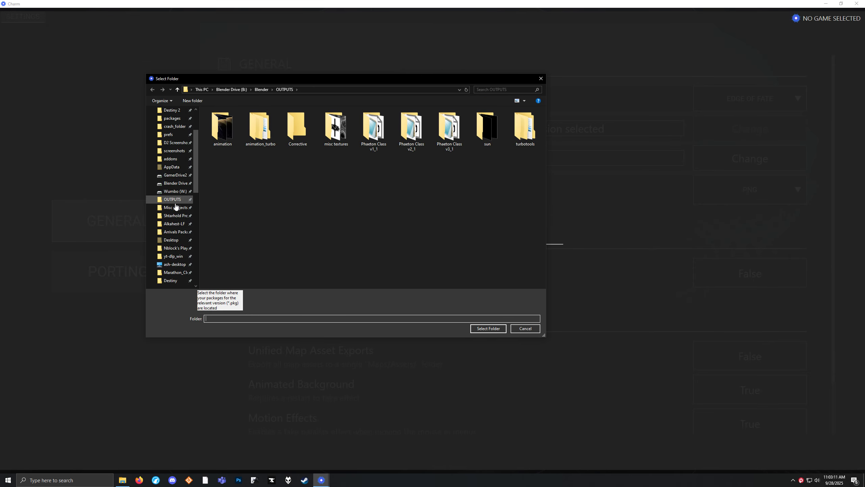
pyautogui.scroll(2, 173, 197)
pyautogui.click(173, 160)
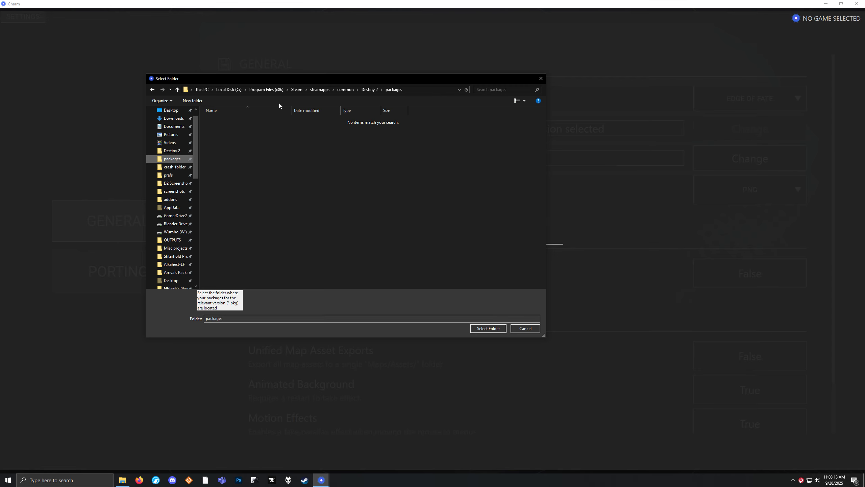
pyautogui.click(488, 328)
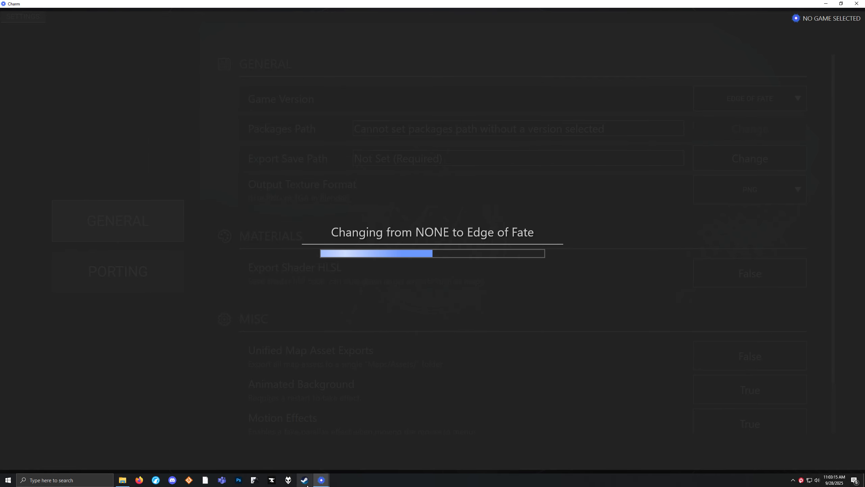
# Step: Switch to Steam, browse Destiny 2's local files to view its packages folder, and close the folder and Steam windows
pyautogui.click(305, 481)
pyautogui.click(136, 100)
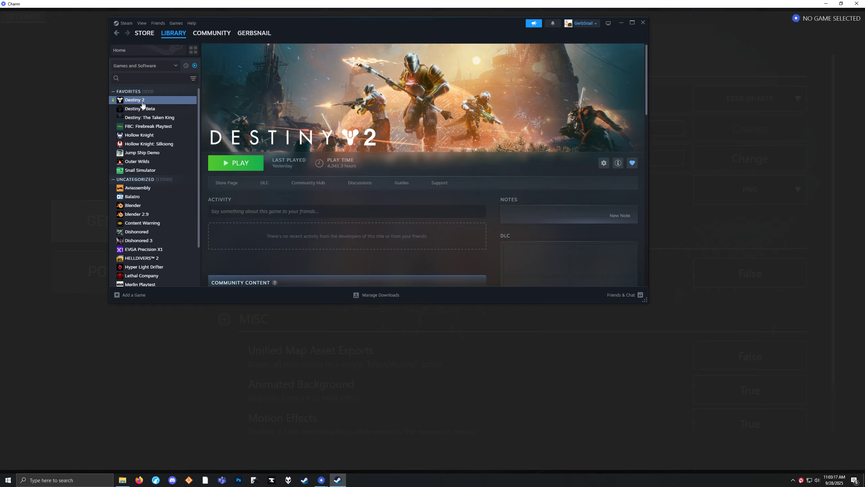
pyautogui.rightClick(143, 102)
pyautogui.moveTo(179, 142)
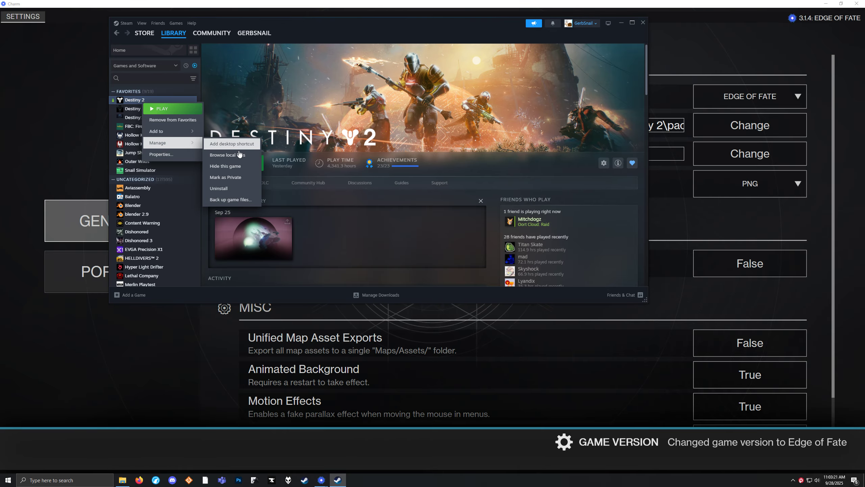
pyautogui.click(240, 154)
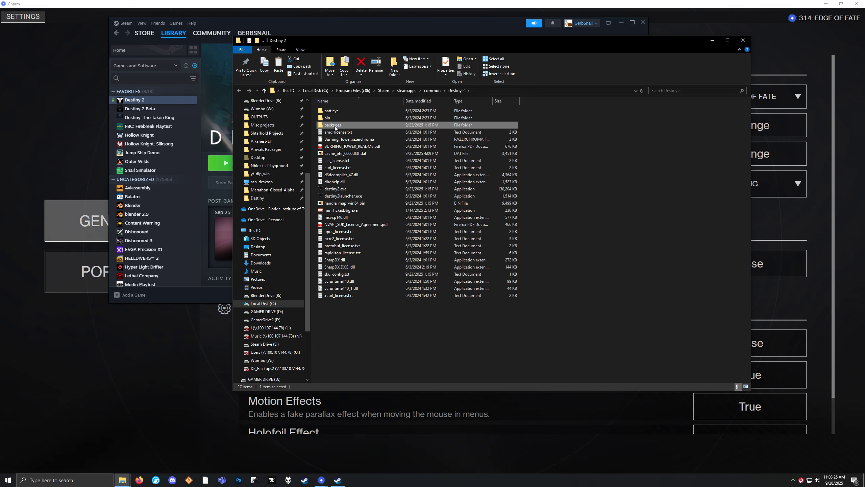
pyautogui.doubleClick(442, 125)
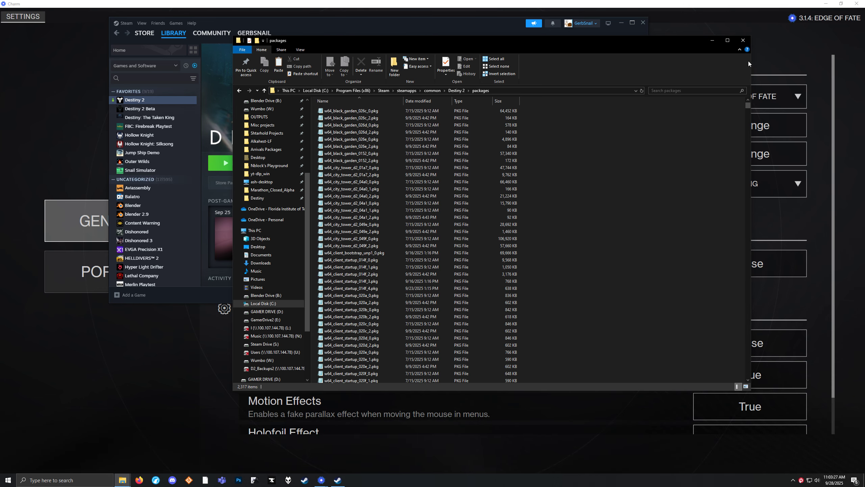
pyautogui.click(742, 40)
pyautogui.click(642, 23)
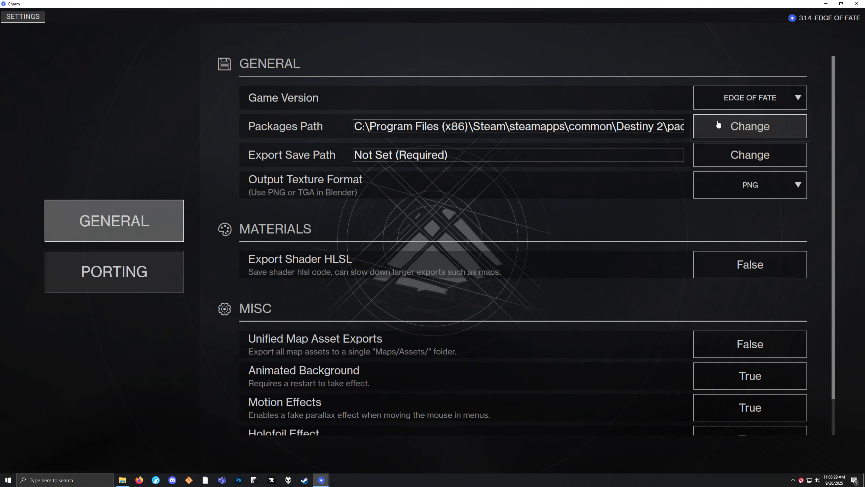
# Step: Set the export save path to the B:\Blender\OUTPUTS folder
pyautogui.click(727, 163)
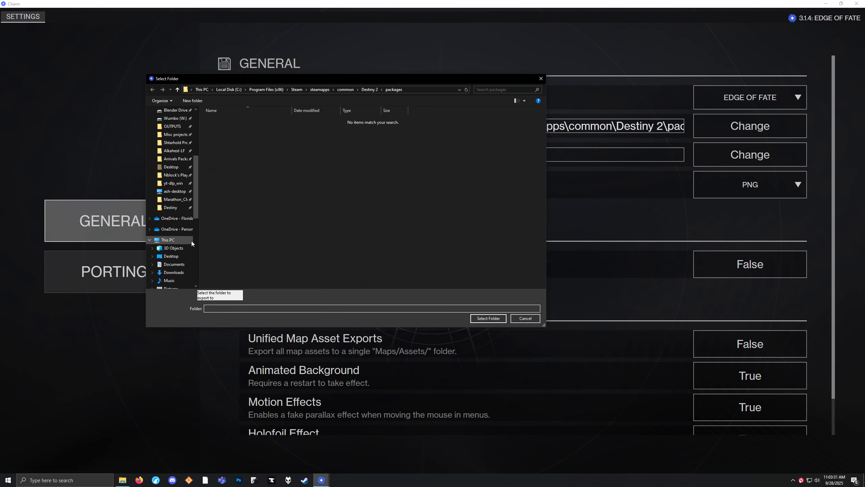
pyautogui.scroll(1, 191, 241)
pyautogui.click(177, 144)
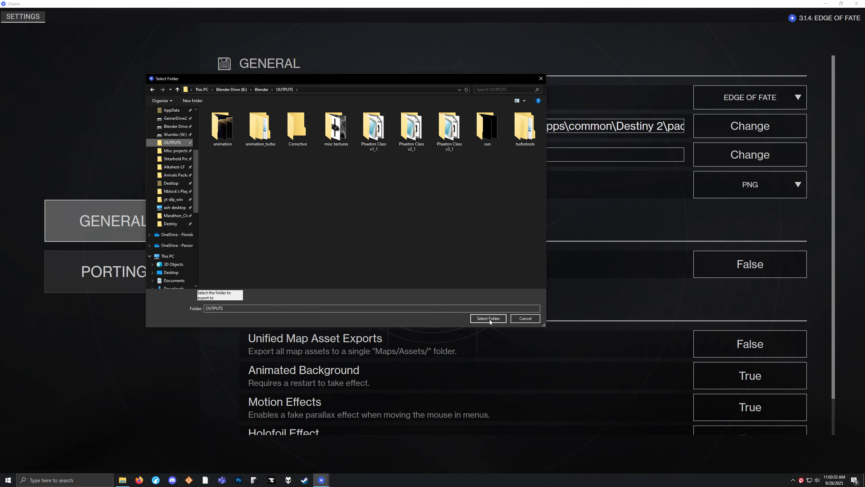
pyautogui.click(489, 318)
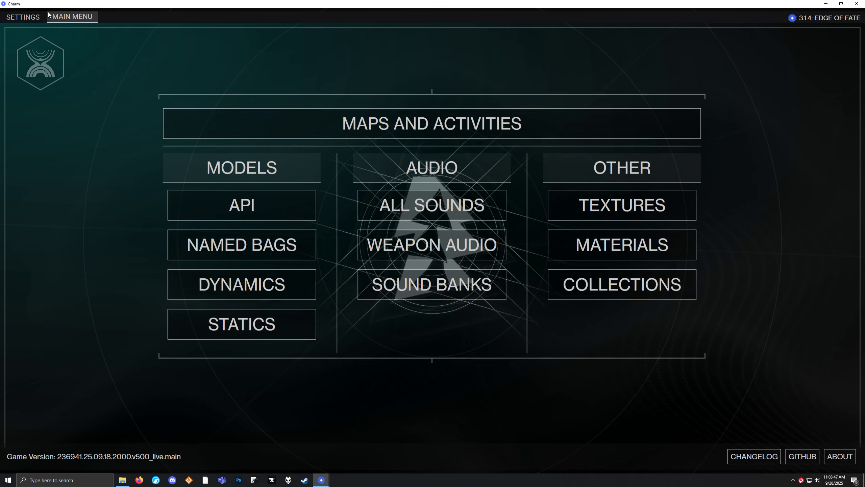
# Step: Return to Charm's settings and set the output texture format to TGA
pyautogui.click(32, 17)
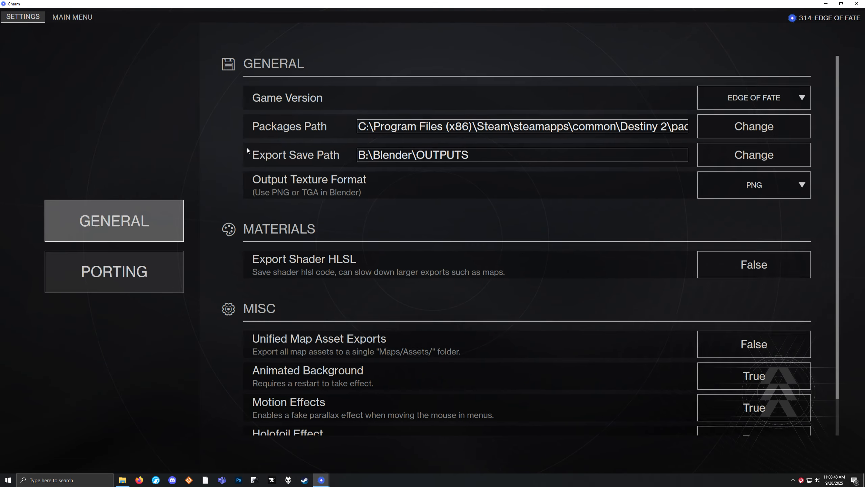
pyautogui.click(768, 185)
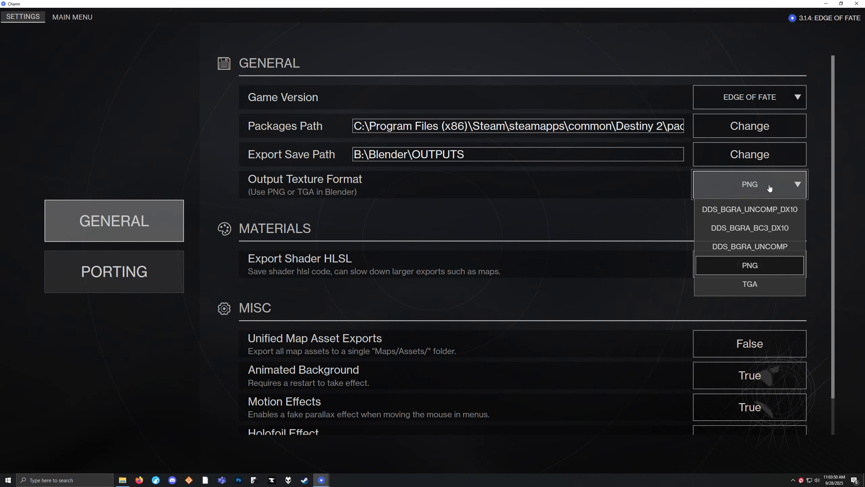
pyautogui.click(750, 285)
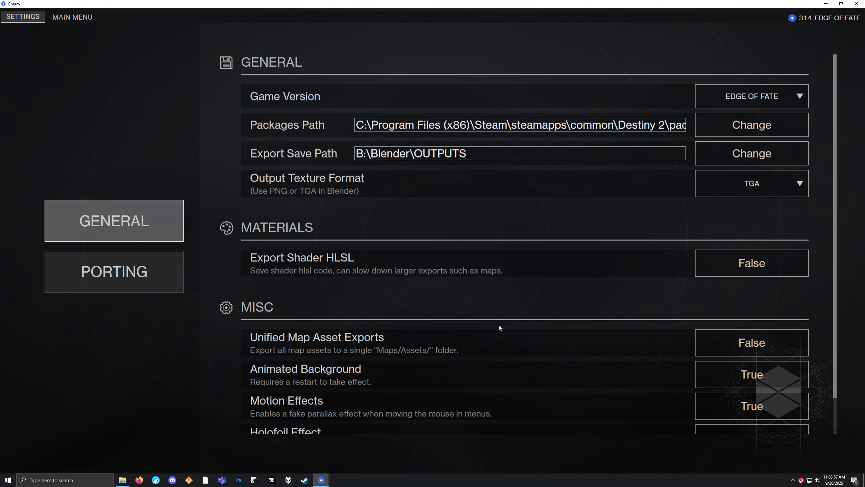
# Step: Review the remaining general settings and the porting settings for S&Box and Unreal Engine
pyautogui.scroll(-1, 499, 332)
pyautogui.scroll(-1, 500, 331)
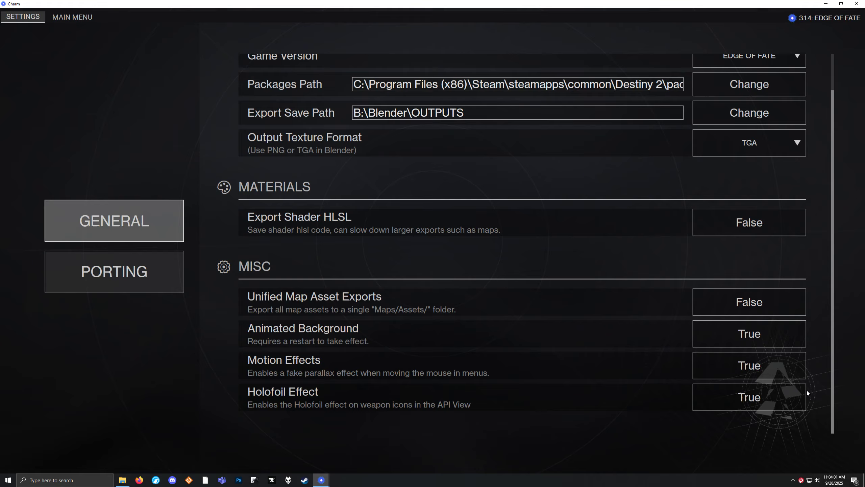
pyautogui.scroll(2, 490, 354)
pyautogui.click(110, 288)
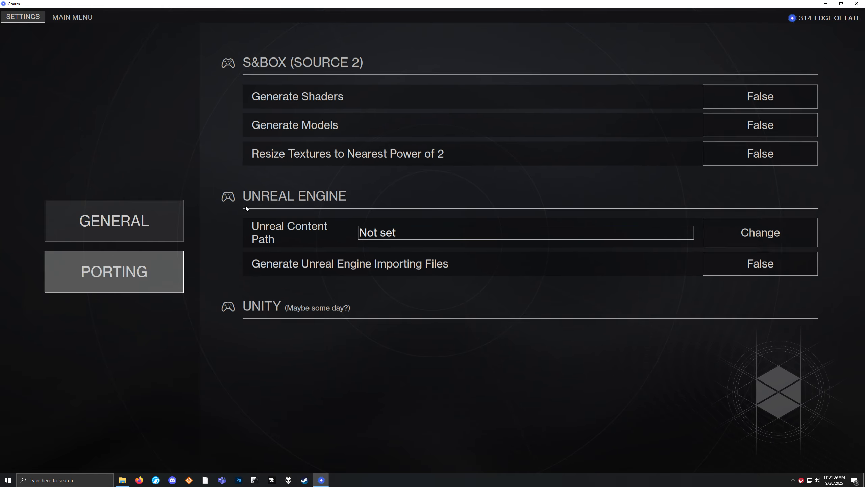
pyautogui.click(160, 221)
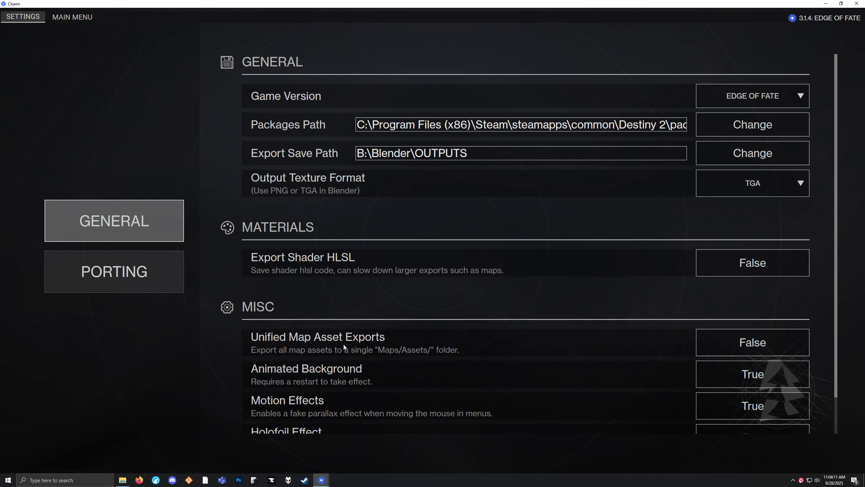
# Step: Browse the Maps and Activities list from the main menu and try to open raid_gateways.raid_gateways
pyautogui.click(72, 17)
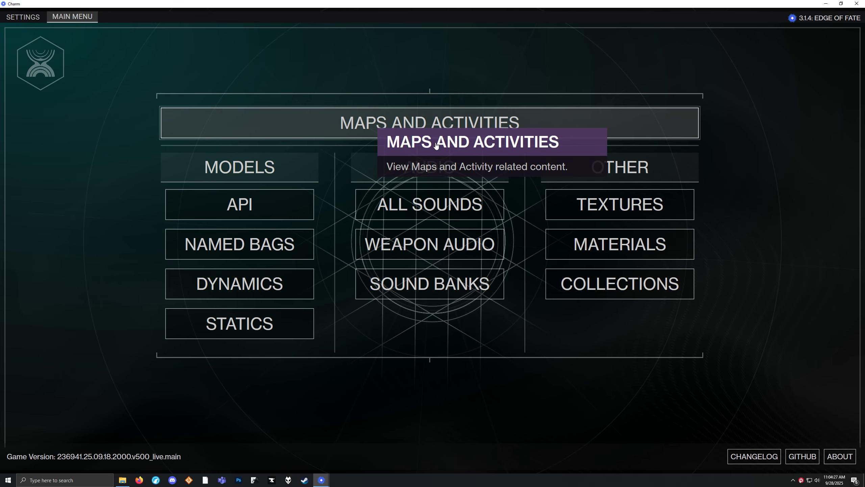
pyautogui.click(432, 141)
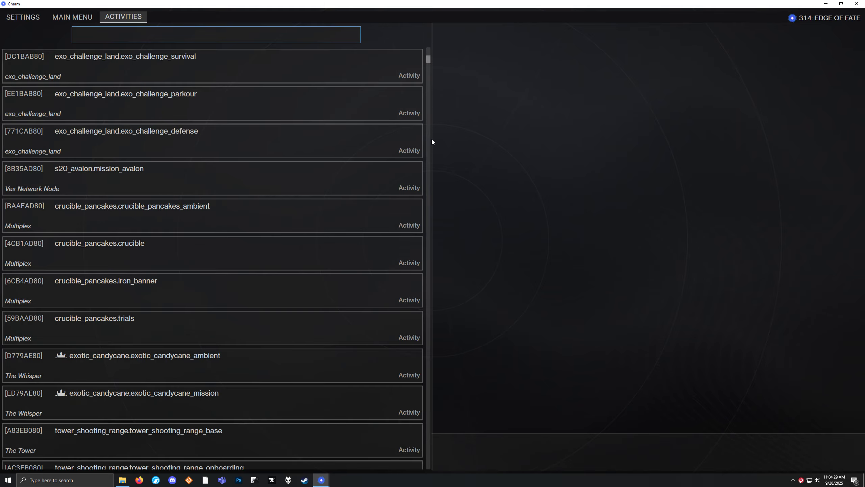
pyautogui.moveTo(428, 60); pyautogui.dragTo(409, 362)
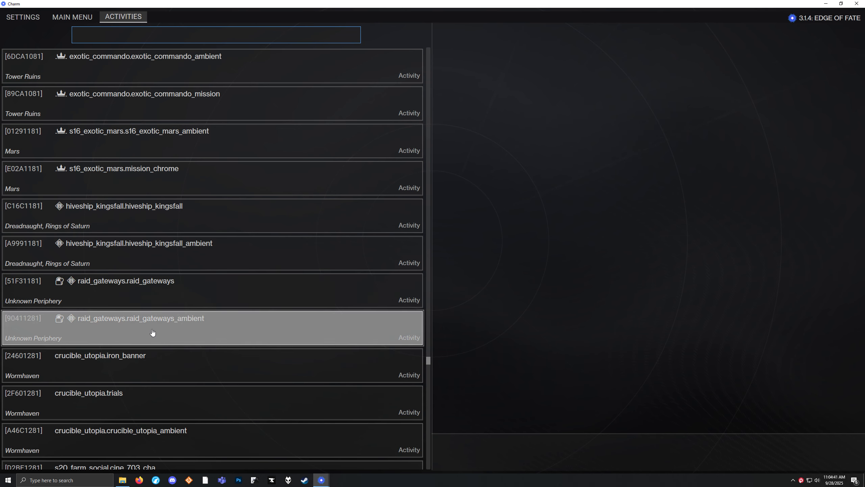
pyautogui.click(120, 288)
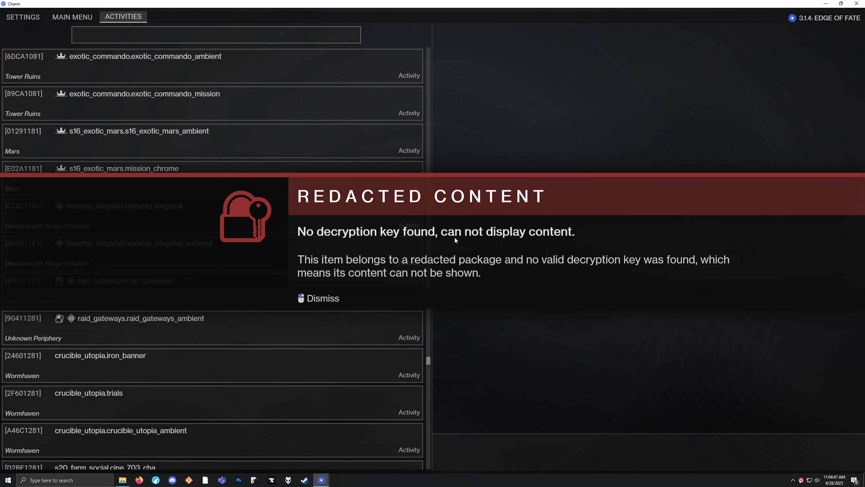
pyautogui.click(454, 237)
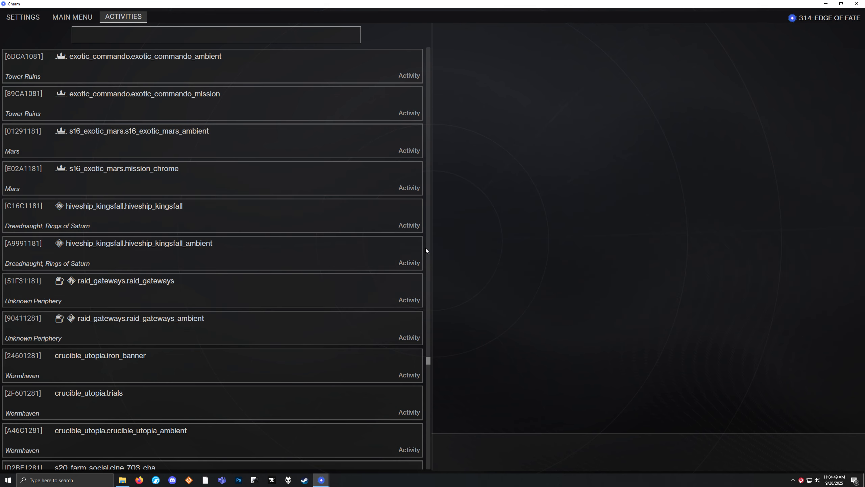
# Step: Switch to Discord's charm-tool-help channel, open the encryption keys link and download keys.txt from Google Drive
pyautogui.click(167, 483)
pyautogui.moveTo(0, 113); pyautogui.dragTo(351, 0)
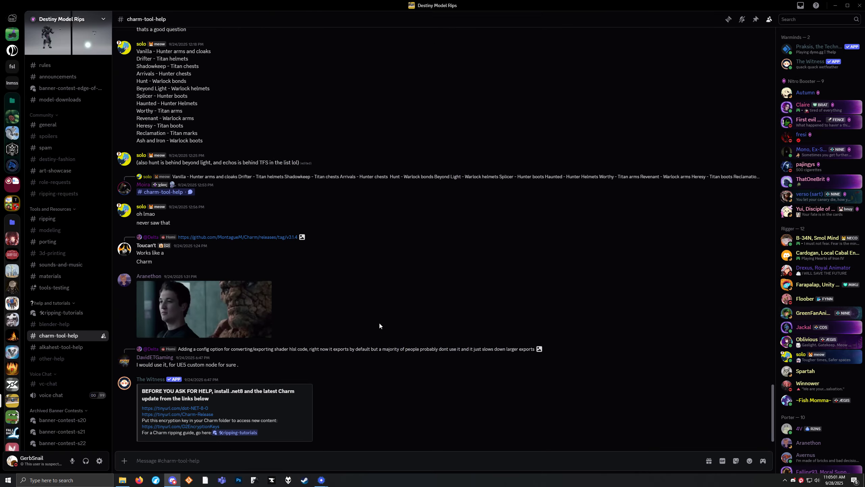
pyautogui.click(170, 428)
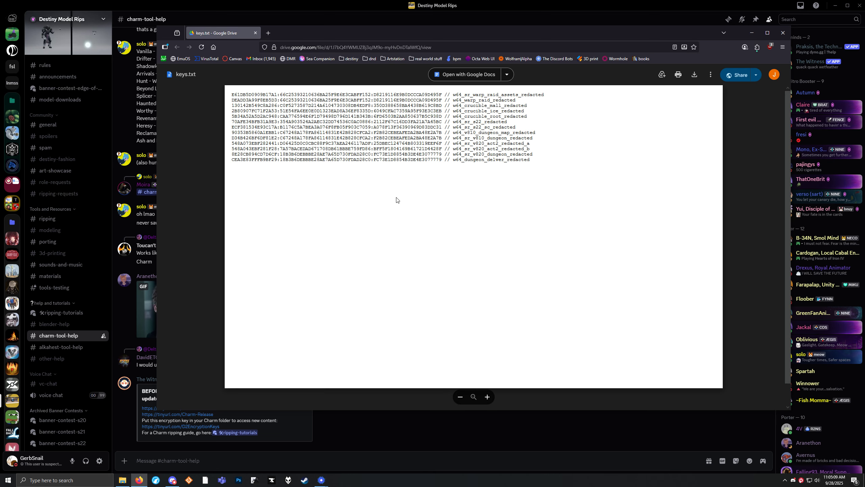
pyautogui.click(694, 75)
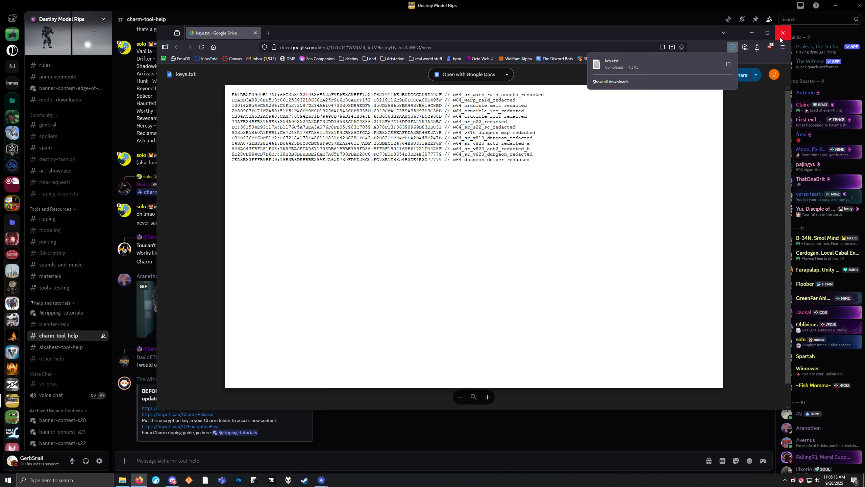
# Step: Show the downloaded keys.txt in its folder, move it into the Charm_Latest folder and open that folder
pyautogui.click(728, 64)
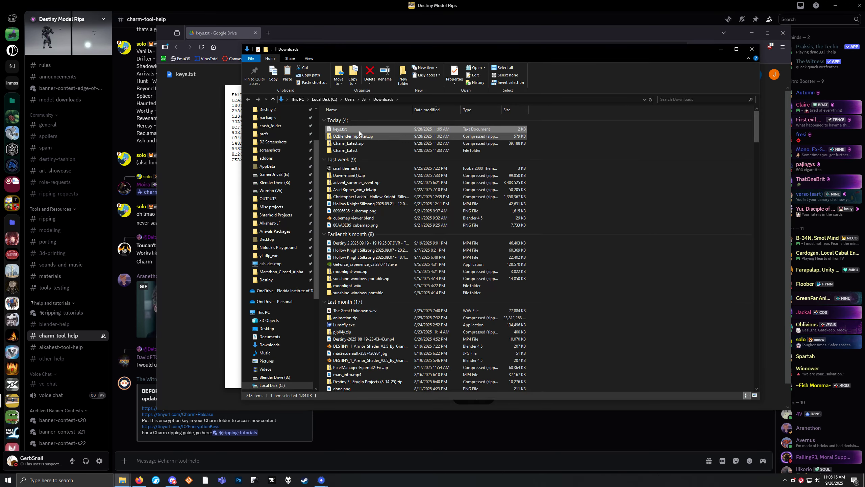
pyautogui.moveTo(384, 158); pyautogui.dragTo(361, 152)
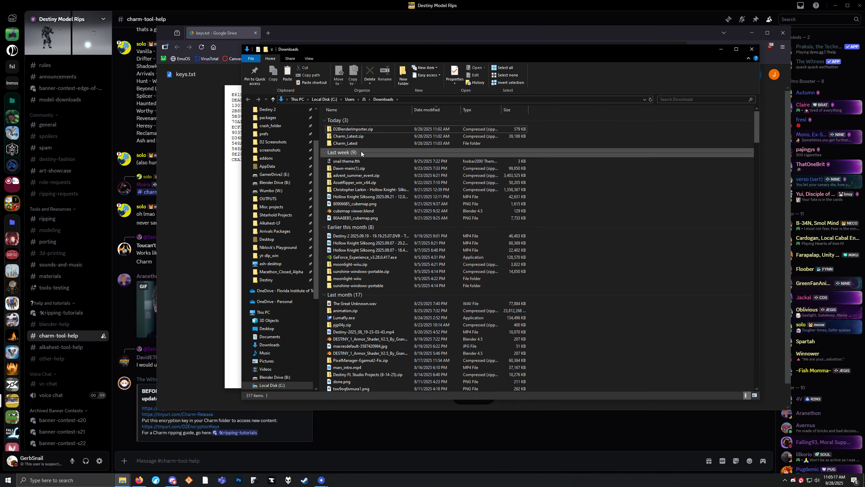
pyautogui.doubleClick(352, 144)
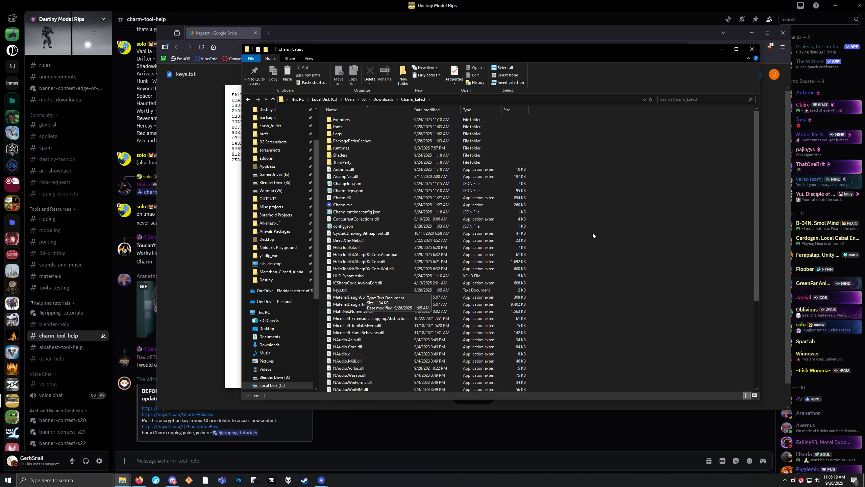
# Step: Close the Discord, browser and Charm_Latest folder windows to return to Charm's activities list
pyautogui.click(859, 5)
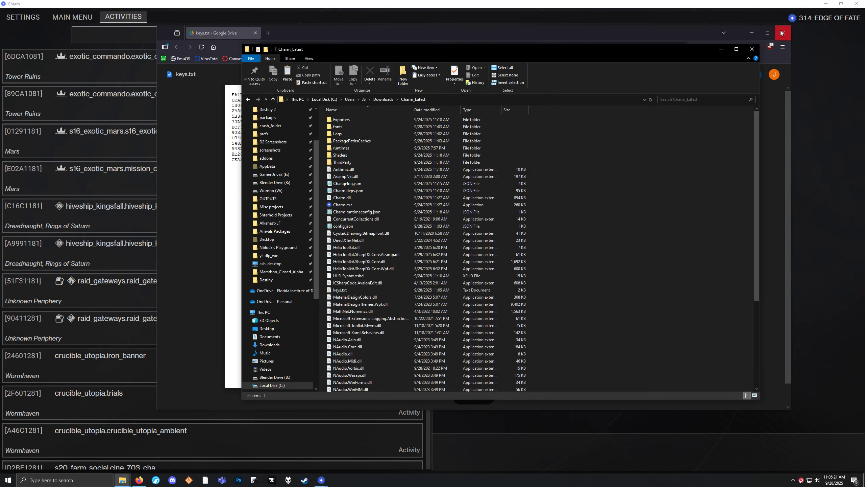
pyautogui.click(781, 33)
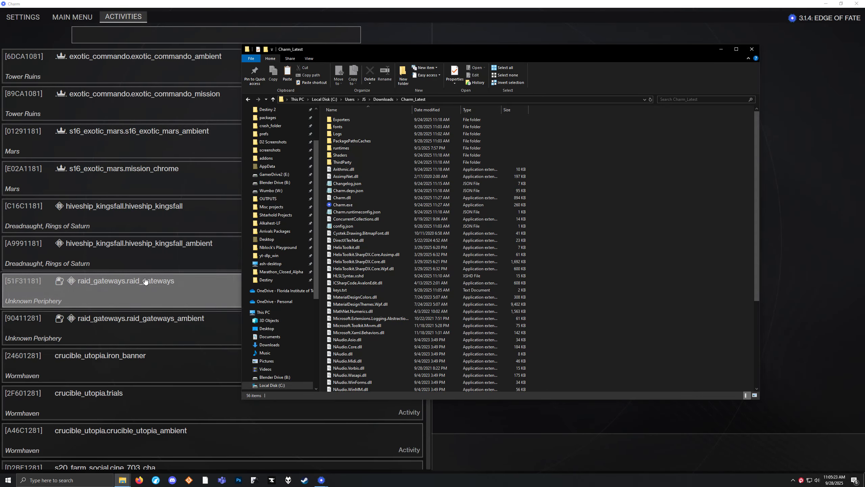
pyautogui.moveTo(439, 47); pyautogui.dragTo(568, 73)
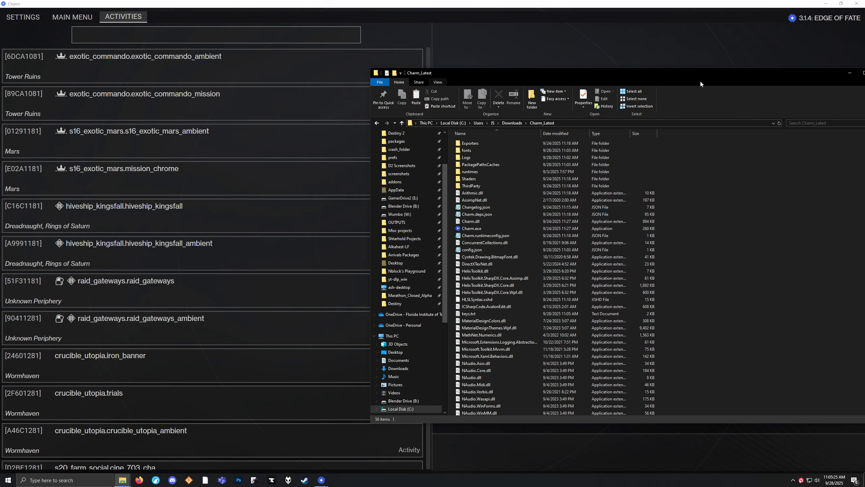
pyautogui.moveTo(789, 75); pyautogui.dragTo(656, 71)
pyautogui.click(749, 70)
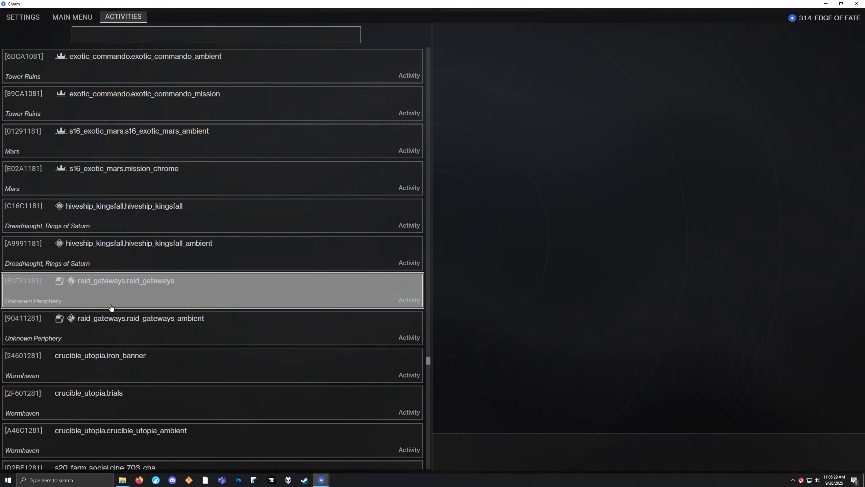
# Step: Open the s20_avalon.mission_avalon activity and select its //node.ovrd.AVALON// bubble to view the map export options
pyautogui.scroll(10, 153, 270)
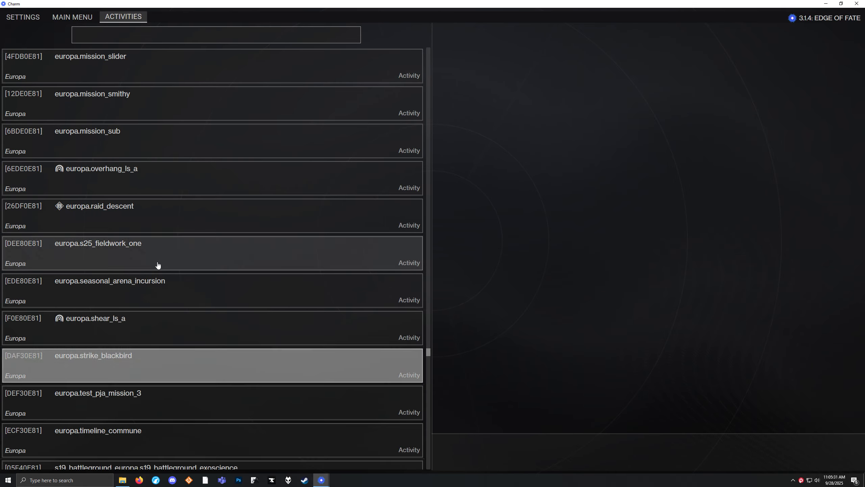
pyautogui.scroll(15, 149, 316)
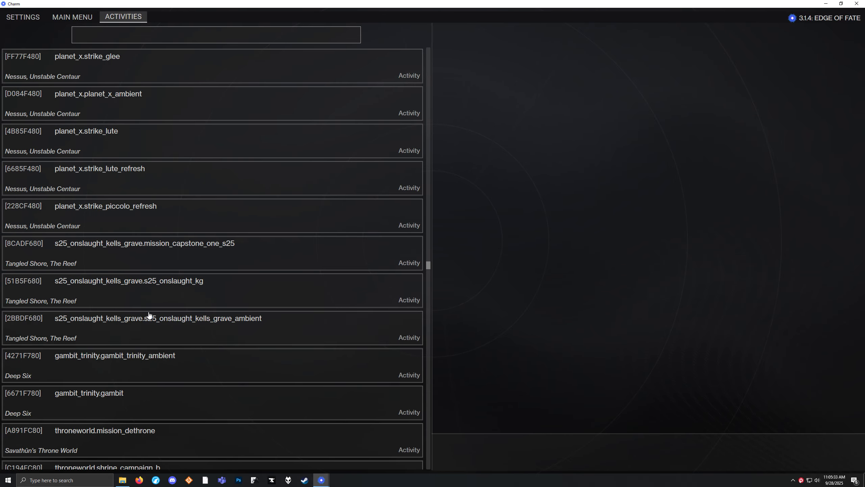
pyautogui.scroll(15, 147, 311)
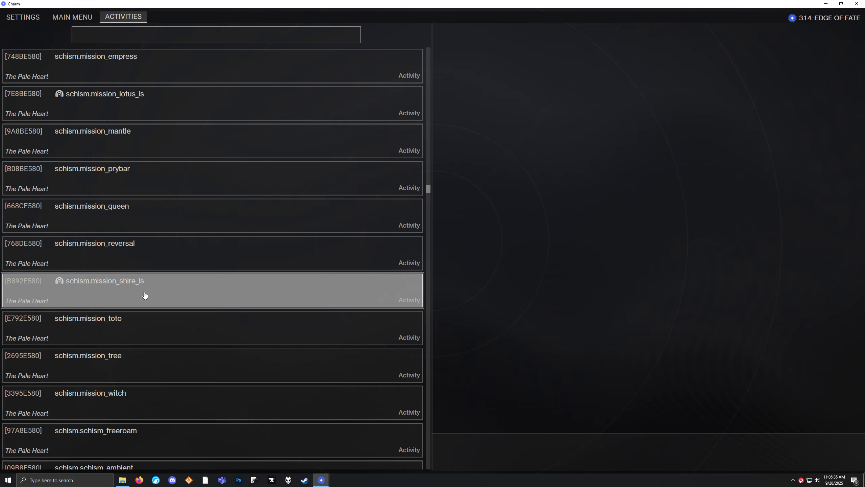
pyautogui.scroll(15, 145, 290)
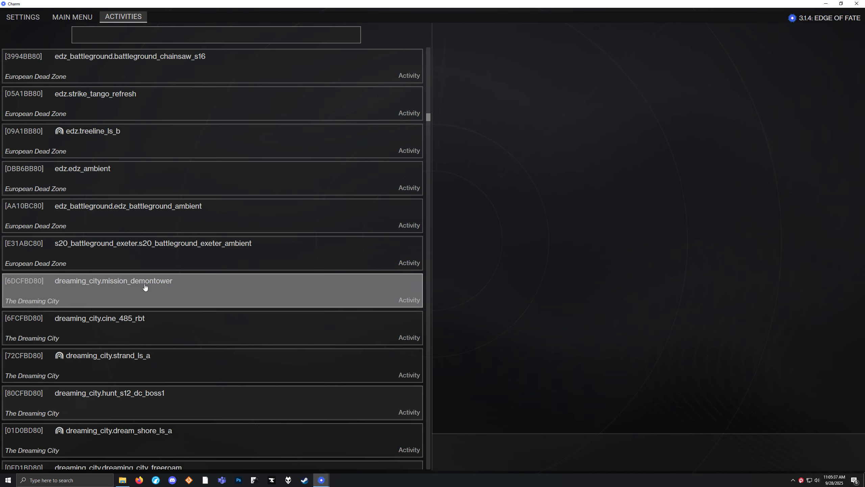
pyautogui.scroll(15, 144, 285)
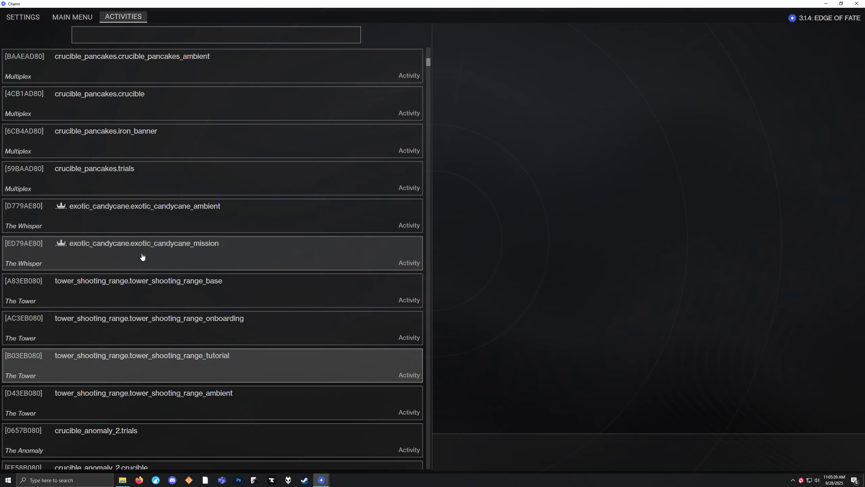
pyautogui.click(162, 186)
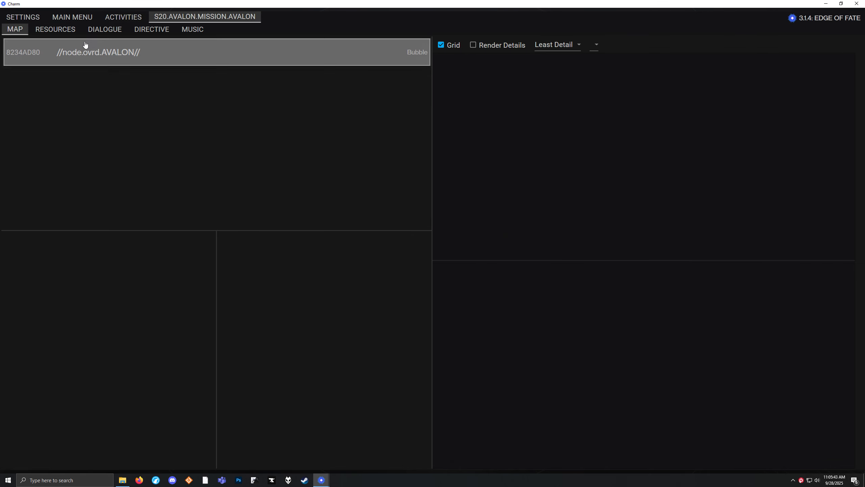
pyautogui.click(84, 43)
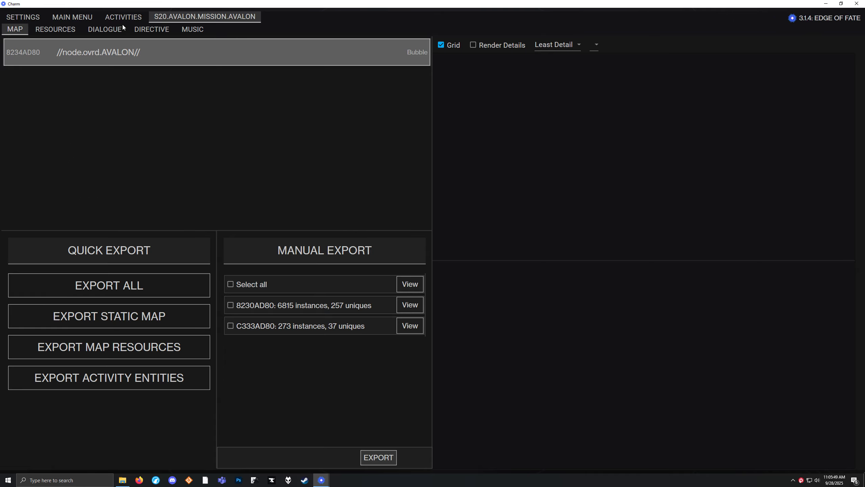
# Step: Open exotic_candycane.exotic_candycane_mission from the activities list, and close both open activity tabs
pyautogui.click(116, 15)
pyautogui.scroll(-5, 92, 222)
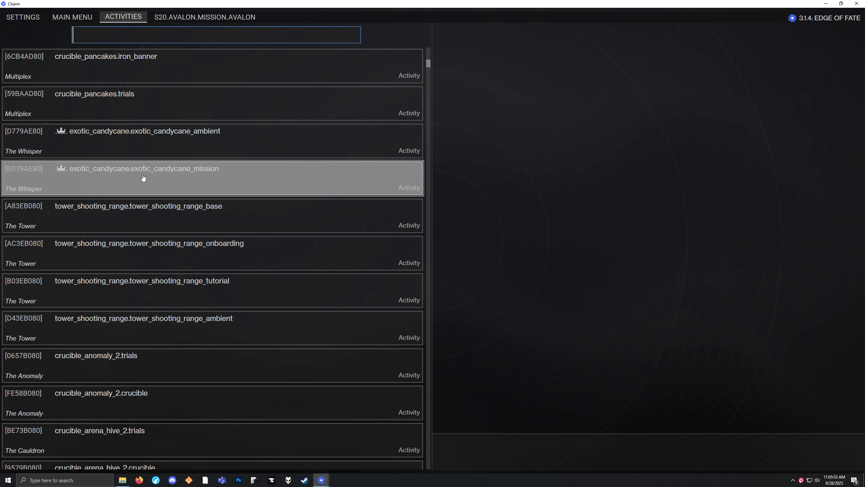
pyautogui.click(145, 177)
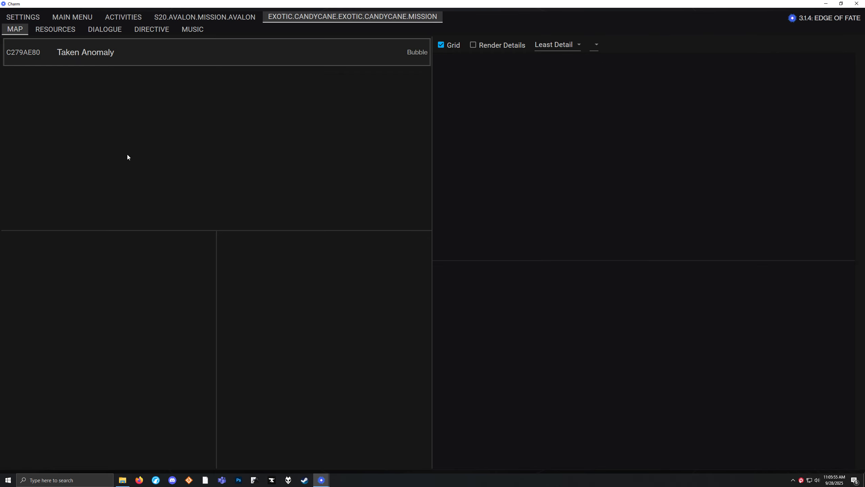
pyautogui.middleClick(303, 16)
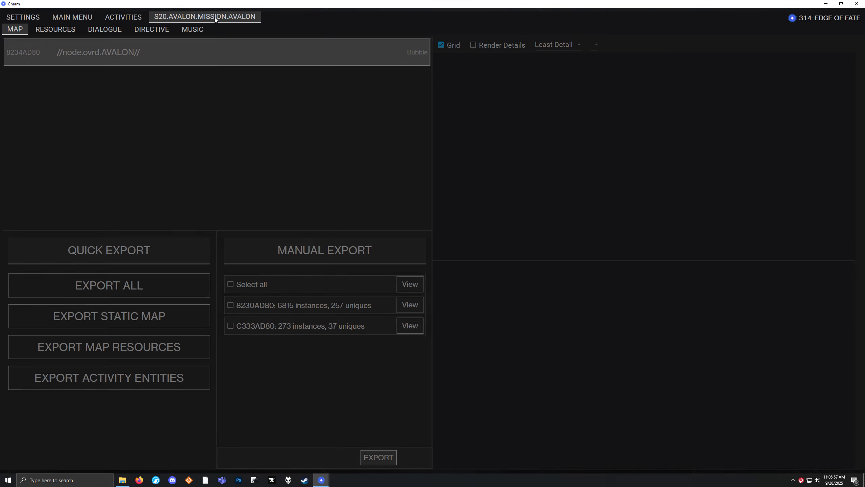
pyautogui.middleClick(215, 17)
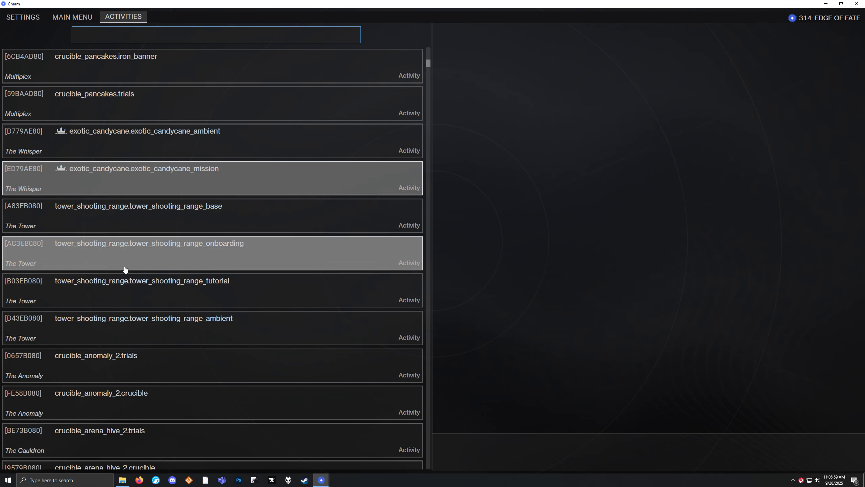
# Step: Find the edz.edz_ambient activity for the European Dead Zone in the activities list and open it
pyautogui.scroll(-1, 154, 272)
pyautogui.scroll(1, 214, 259)
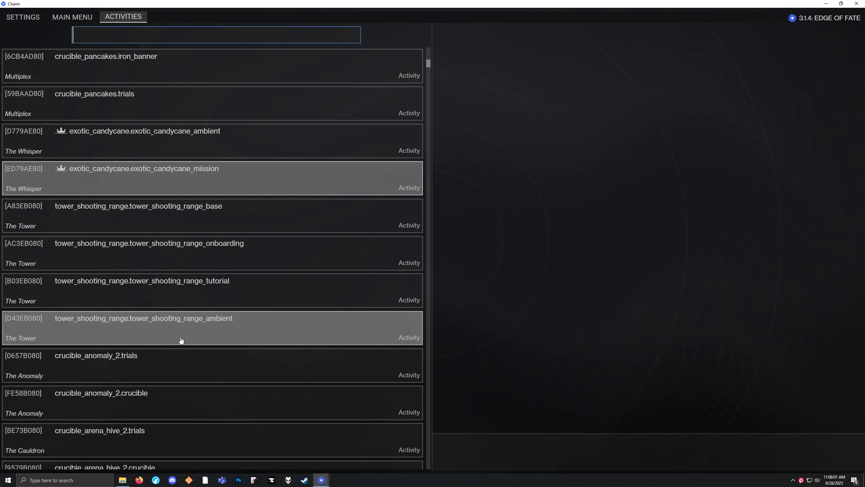
pyautogui.scroll(-4, 181, 340)
pyautogui.scroll(-1, 173, 297)
pyautogui.scroll(-12, 167, 307)
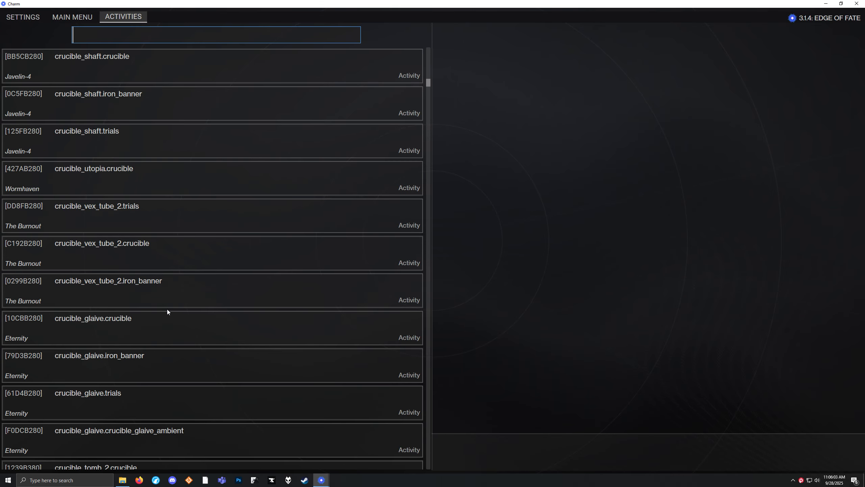
pyautogui.scroll(2, 158, 276)
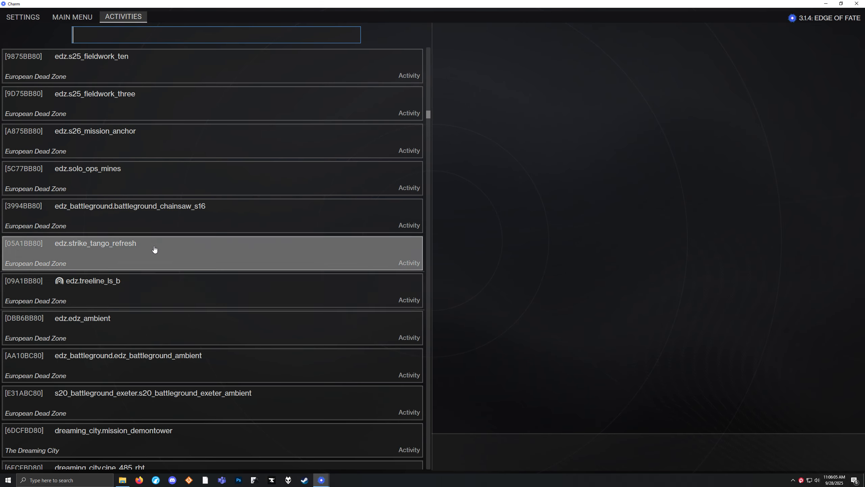
pyautogui.click(314, 306)
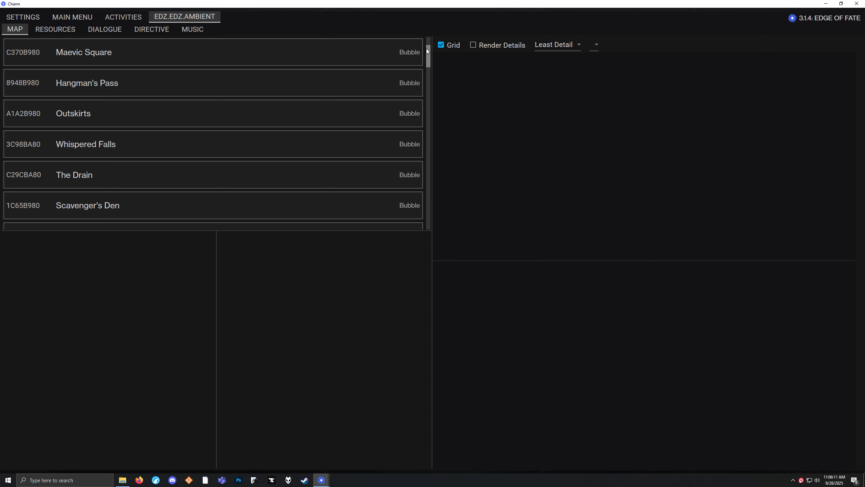
# Step: Browse the European Dead Zone map bubbles and show the export options for Winding Cove, then for The Pit
pyautogui.moveTo(429, 65); pyautogui.dragTo(420, 19)
pyautogui.scroll(-2, 367, 155)
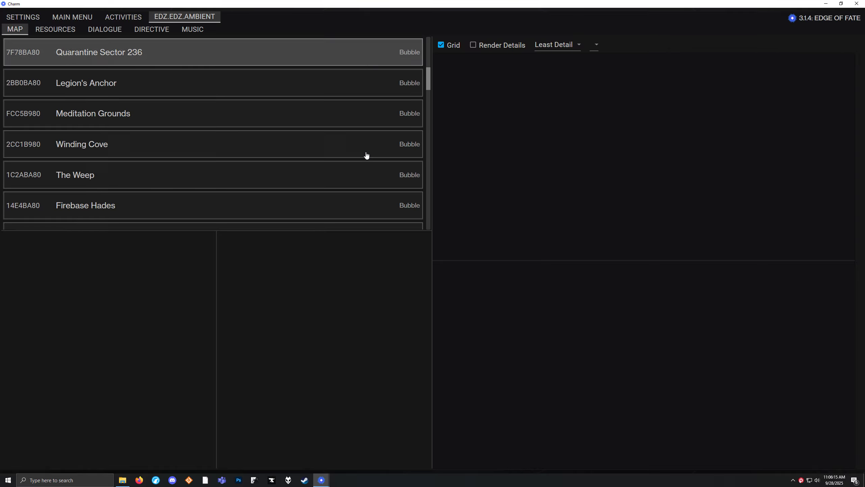
pyautogui.scroll(2, 368, 147)
pyautogui.scroll(-9, 256, 147)
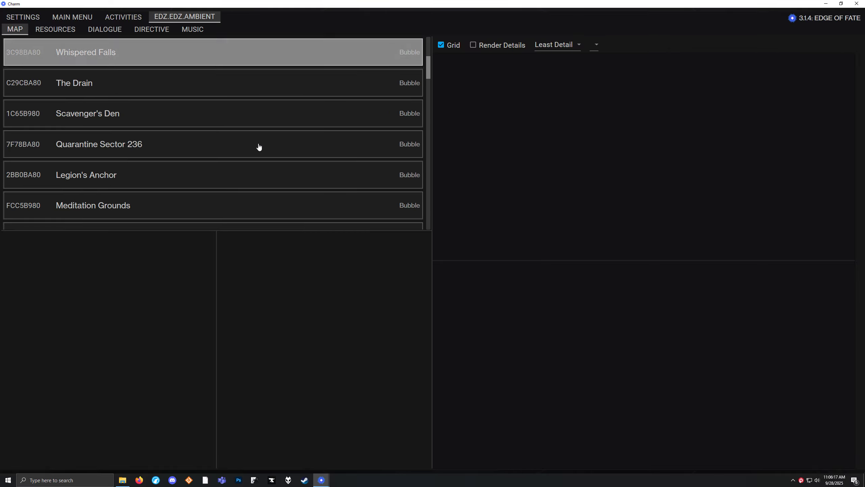
pyautogui.scroll(-6, 251, 149)
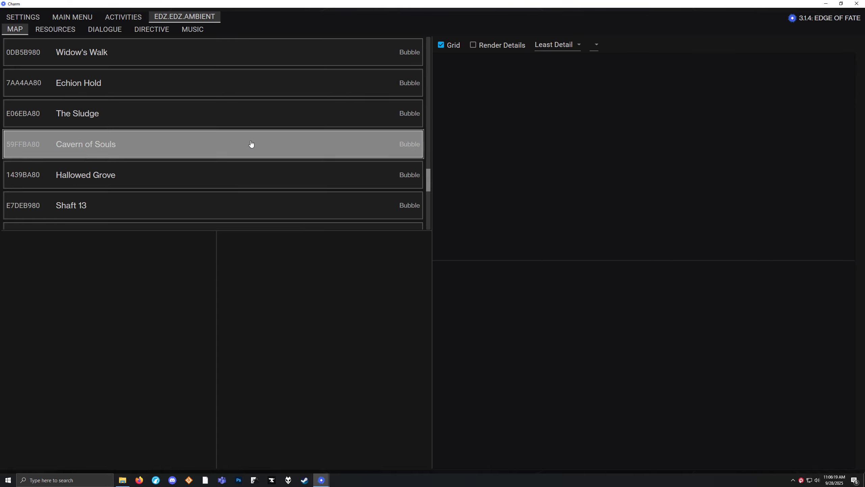
pyautogui.scroll(10, 134, 201)
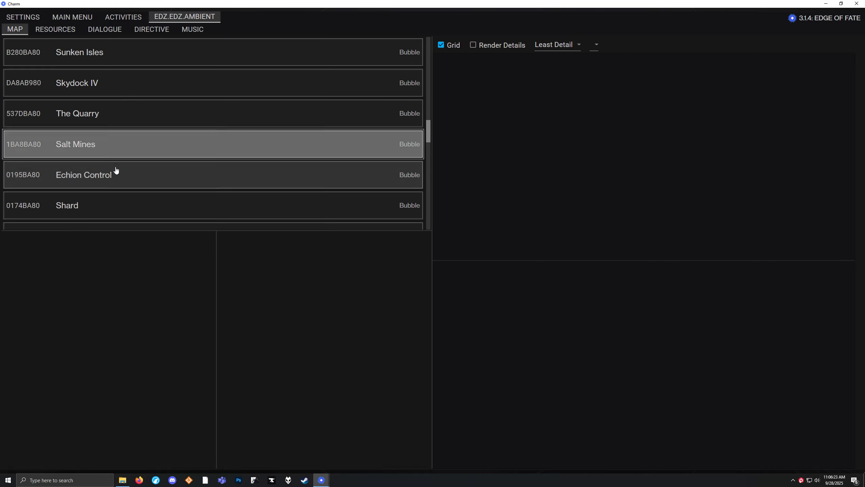
pyautogui.scroll(-2, 109, 153)
pyautogui.scroll(1, 102, 112)
pyautogui.scroll(3, 112, 136)
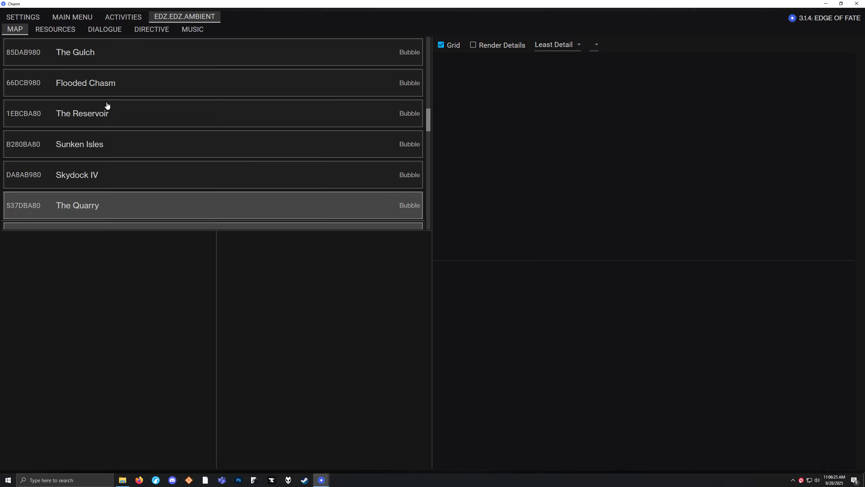
pyautogui.scroll(3, 125, 95)
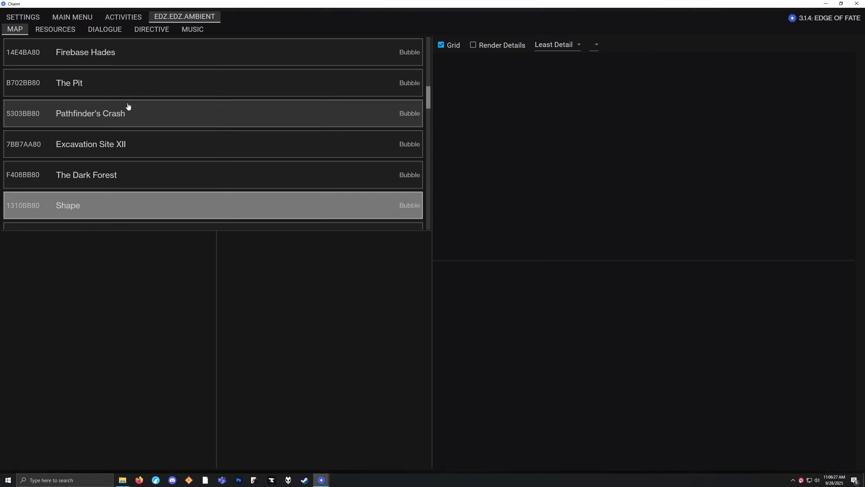
pyautogui.scroll(3, 102, 78)
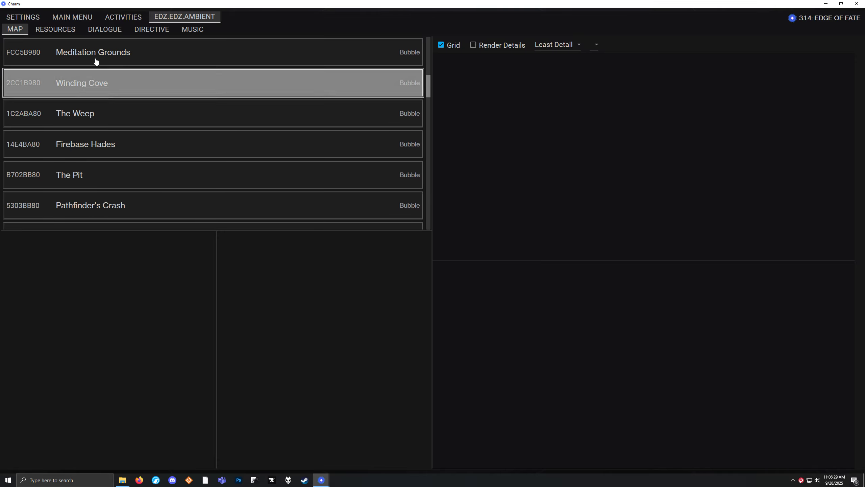
pyautogui.click(97, 82)
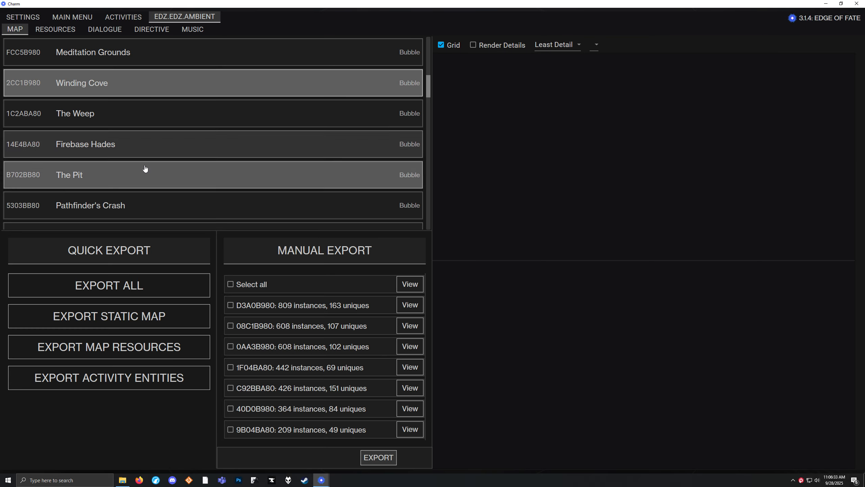
pyautogui.click(120, 178)
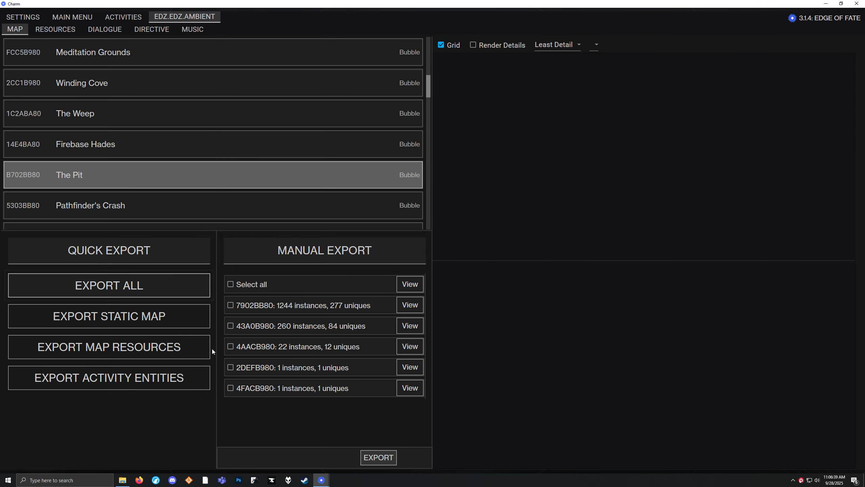
# Step: Show the activity's resources and list the data tables of the Winding Cove bubble
pyautogui.click(45, 29)
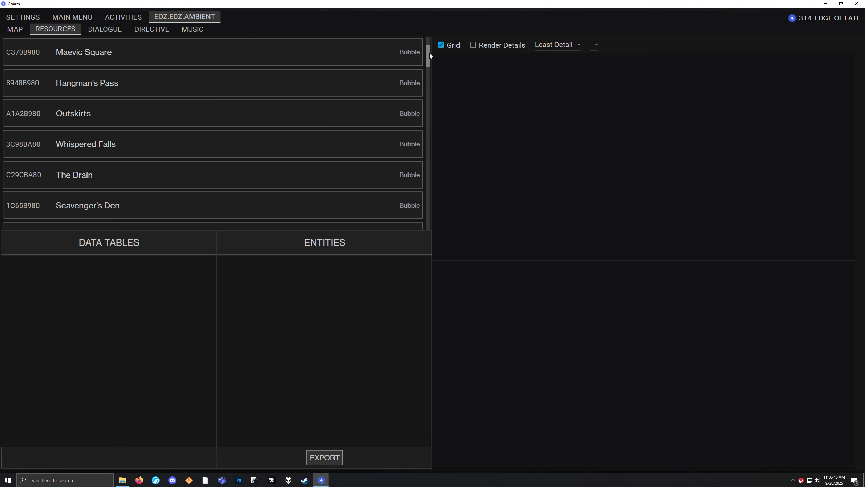
pyautogui.moveTo(430, 53); pyautogui.dragTo(430, 79)
pyautogui.click(211, 120)
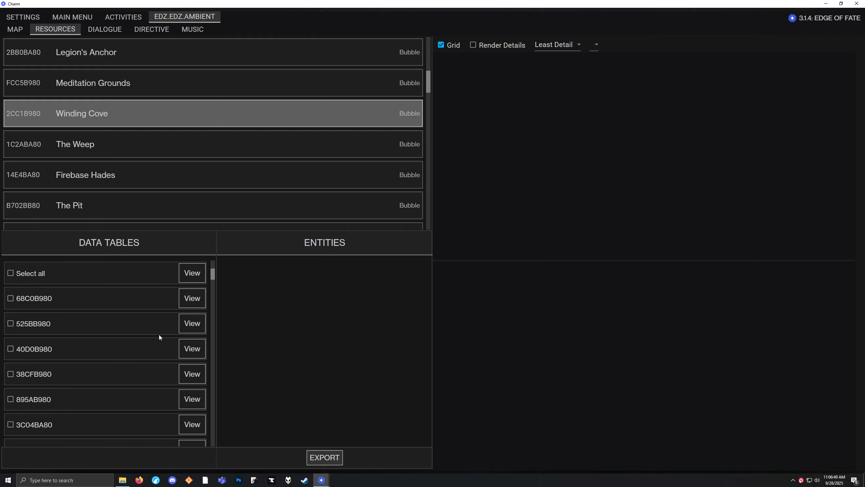
# Step: Look through the lines of the activity's dialogue entries, from 6225D580 to 7125D580
pyautogui.click(105, 29)
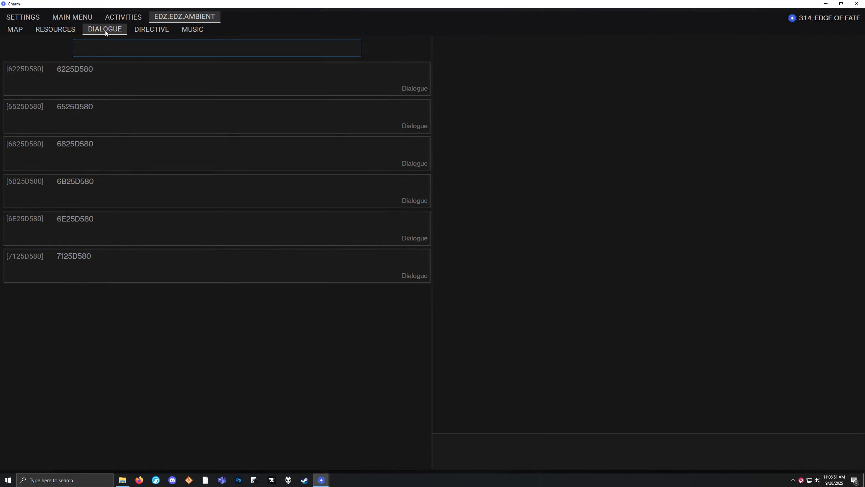
pyautogui.click(141, 88)
pyautogui.scroll(-10, 551, 171)
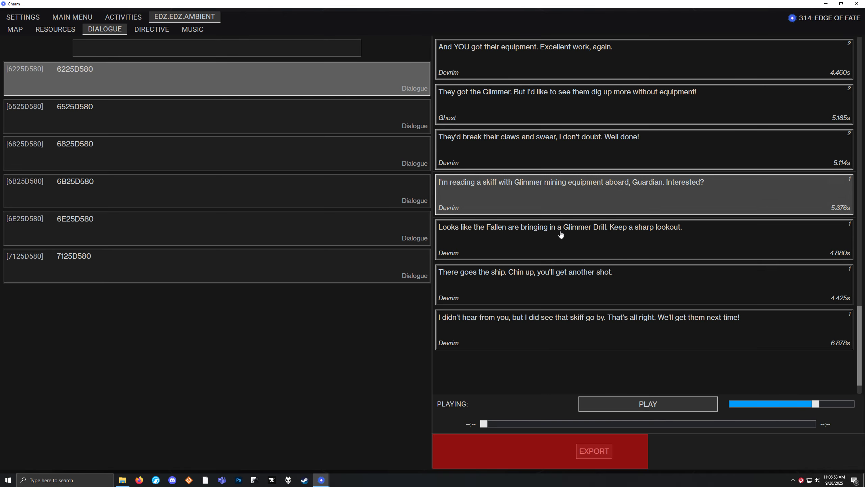
pyautogui.scroll(15, 559, 284)
pyautogui.click(262, 123)
pyautogui.click(237, 162)
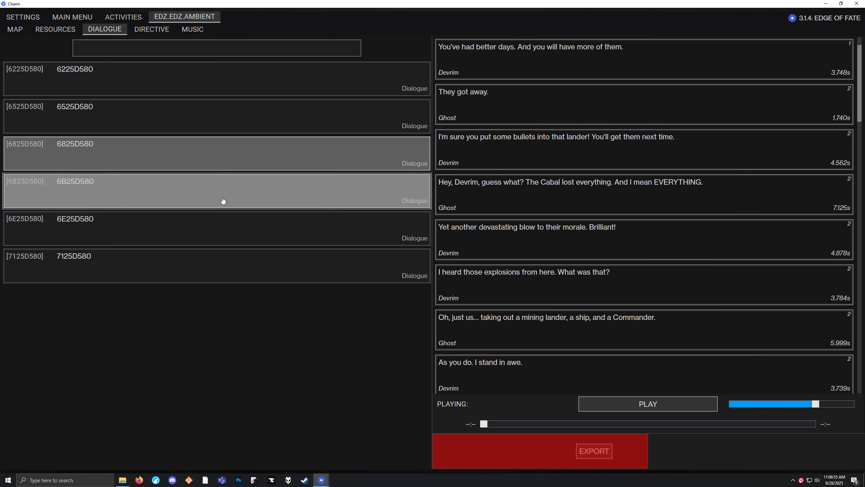
pyautogui.click(222, 197)
pyautogui.click(214, 238)
pyautogui.click(200, 265)
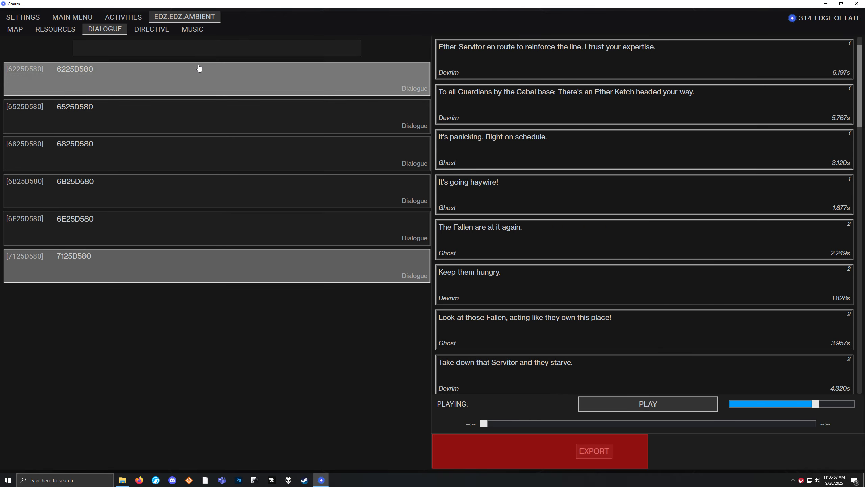
# Step: Look through the activity's directives and music, and select track AC02D680 in music entry 80B5BB80
pyautogui.click(149, 31)
pyautogui.click(193, 28)
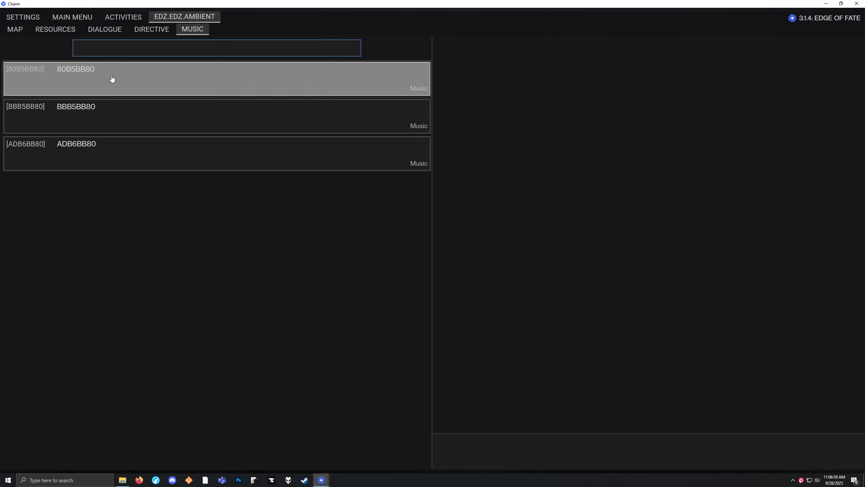
pyautogui.click(110, 79)
pyautogui.scroll(10, 585, 255)
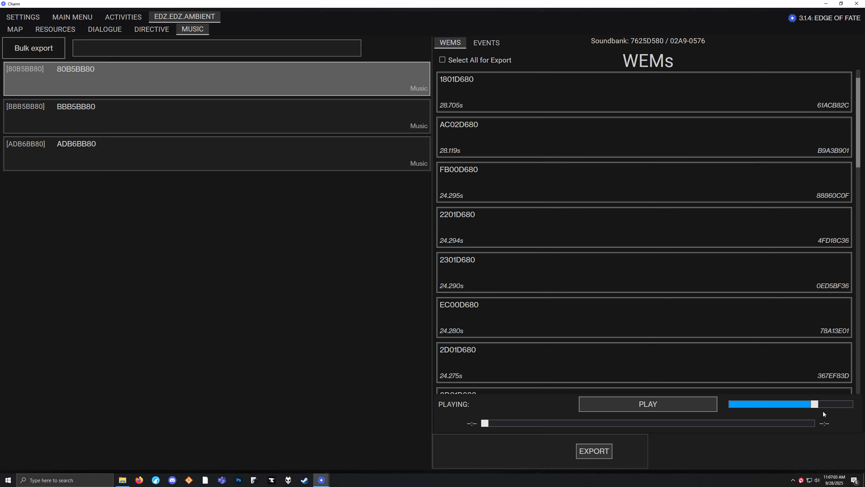
pyautogui.click(483, 146)
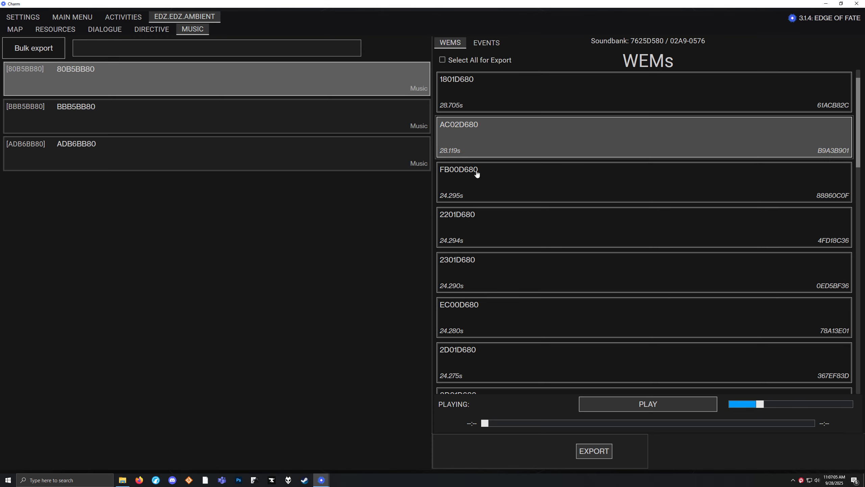
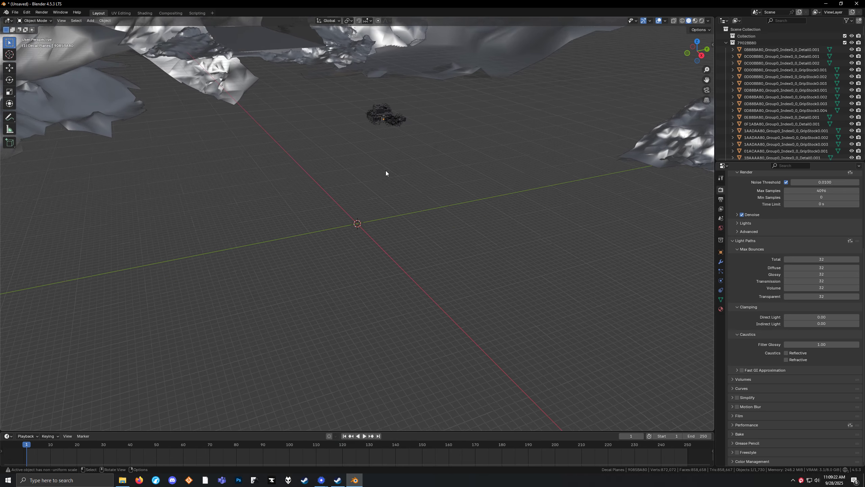
# Step: In Blender, view the imported map's building up close, select an object on it and center the view on that object
pyautogui.moveTo(385, 170); pyautogui.dragTo(385, 392)
pyautogui.moveTo(331, 337); pyautogui.dragTo(614, 60)
pyautogui.scroll(8, 444, 189)
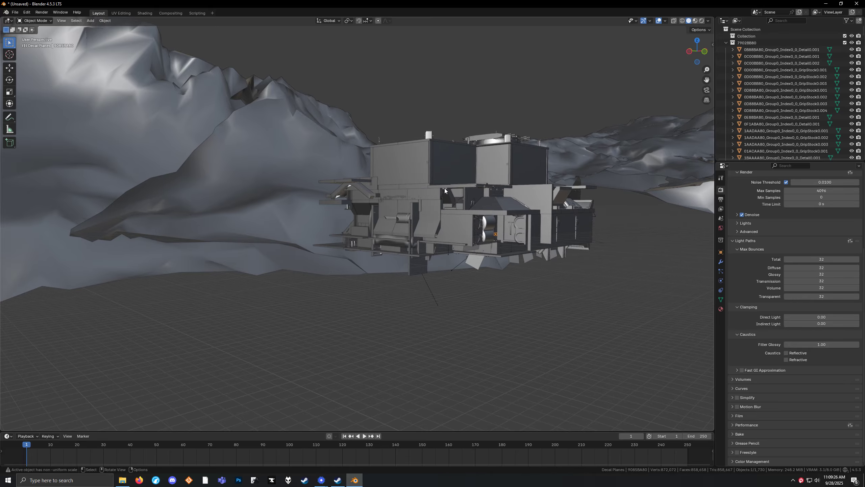
pyautogui.click(445, 188)
pyautogui.press('KP_Decimal')
# Step: Examine the imported building's interior geometry, including the crates, machinery and floor
pyautogui.moveTo(445, 189); pyautogui.dragTo(542, 191)
pyautogui.moveTo(452, 231); pyautogui.dragTo(459, 130)
pyautogui.scroll(5, 463, 221)
pyautogui.moveTo(473, 256); pyautogui.dragTo(409, 267)
pyautogui.scroll(-5, 488, 284)
pyautogui.moveTo(488, 284); pyautogui.dragTo(410, 103)
pyautogui.moveTo(395, 399); pyautogui.dragTo(299, 313)
pyautogui.scroll(-6, 341, 309)
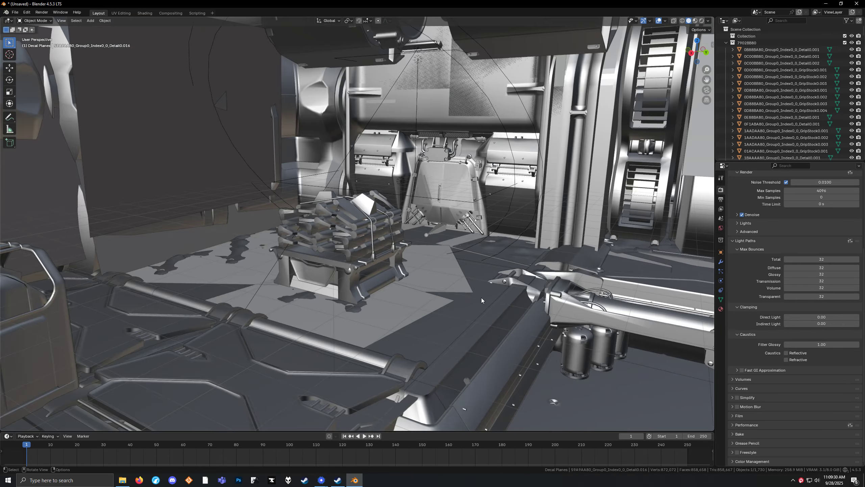
pyautogui.scroll(-4, 461, 293)
pyautogui.moveTo(481, 297); pyautogui.dragTo(447, 307)
pyautogui.scroll(-5, 444, 309)
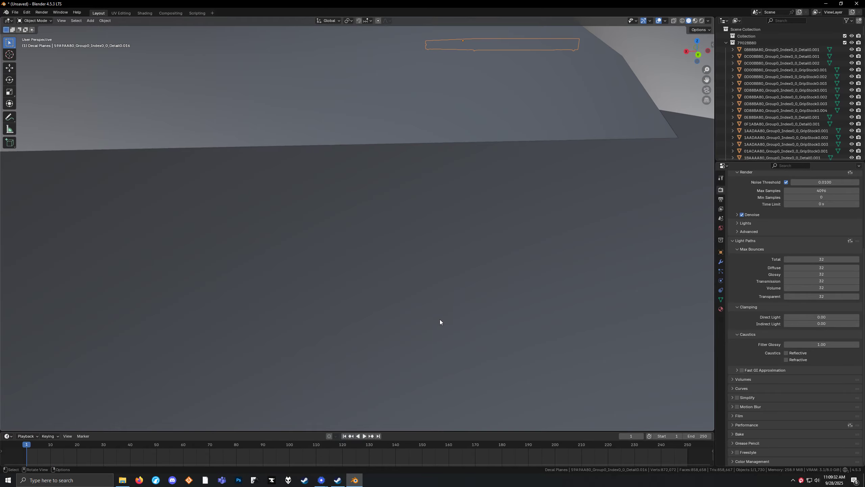
pyautogui.scroll(4, 439, 319)
pyautogui.moveTo(317, 307)
pyautogui.mouseDown()
pyautogui.moveTo(333, 254)
pyautogui.moveTo(380, 239)
pyautogui.mouseUp()
# Step: Switch the viewport to Material Preview shading and examine the textures on the suspended tank and surrounding hangar
pyautogui.press('z')
pyautogui.click(380, 279)
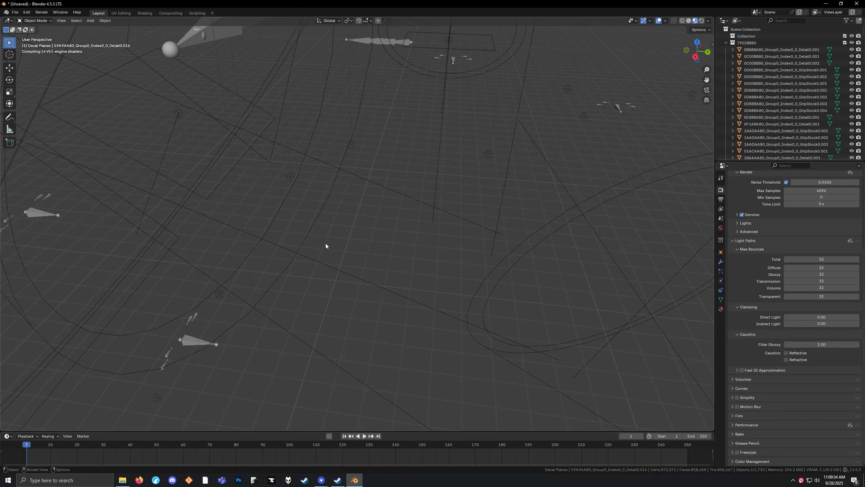
pyautogui.moveTo(458, 241); pyautogui.dragTo(319, 317)
pyautogui.scroll(5, 353, 229)
pyautogui.scroll(-4, 353, 228)
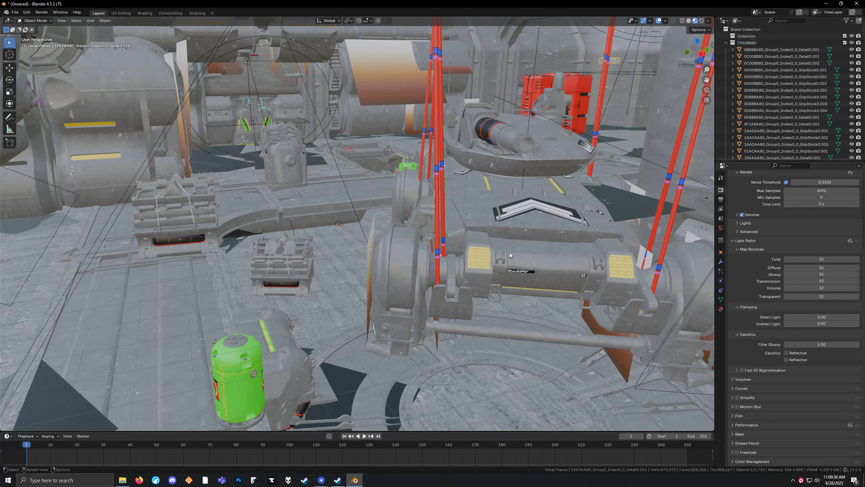
pyautogui.moveTo(510, 252); pyautogui.dragTo(383, 280)
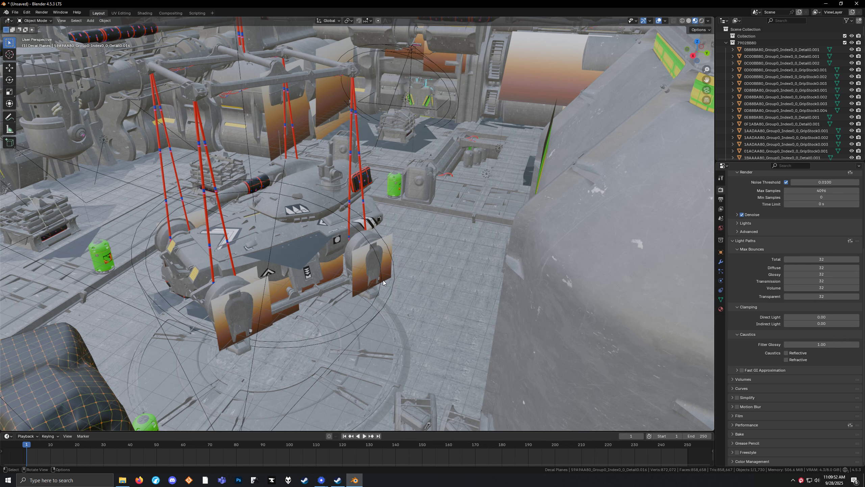
# Step: Collapse the imported map's outliner collections and show the .cfg import options, closing the file dialog without importing
pyautogui.click(726, 43)
pyautogui.click(725, 64)
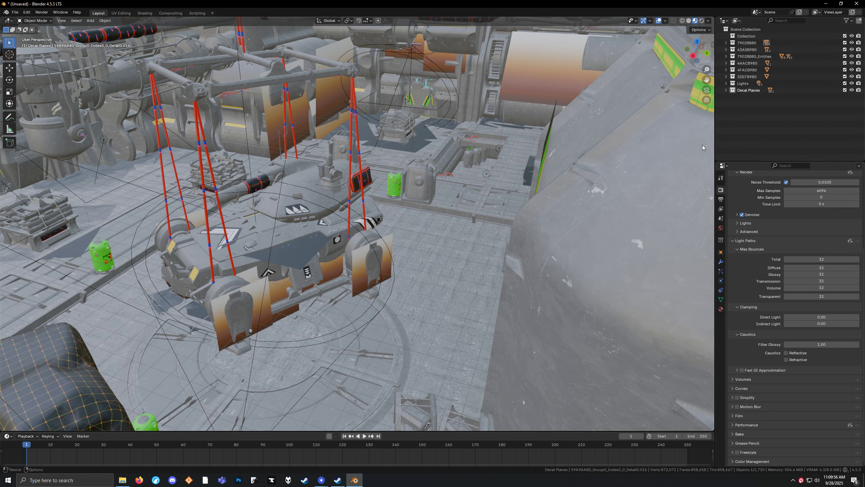
pyautogui.click(15, 13)
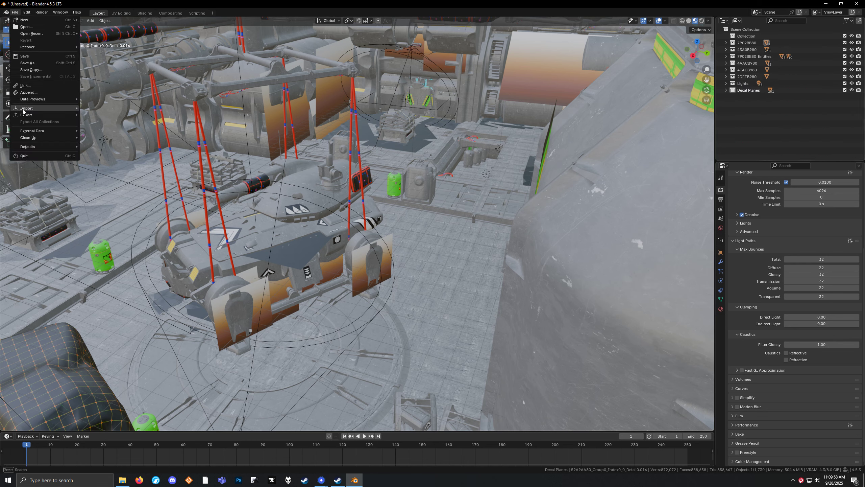
pyautogui.moveTo(34, 108)
pyautogui.click(111, 189)
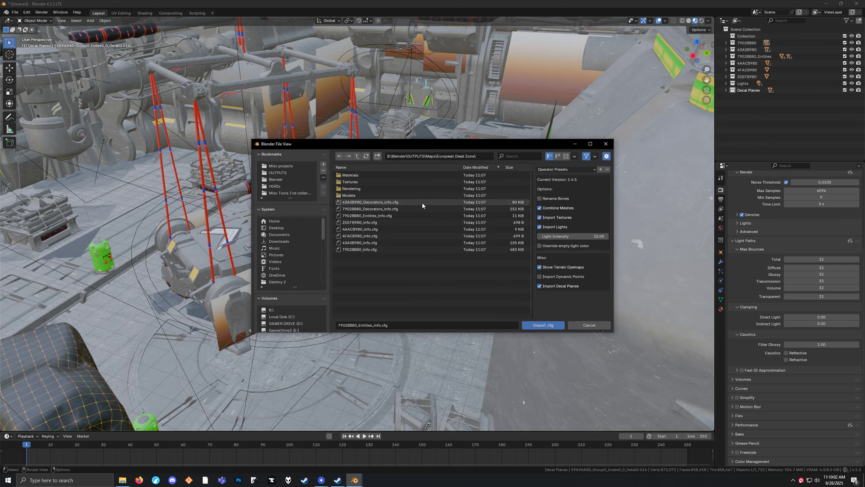
pyautogui.click(599, 327)
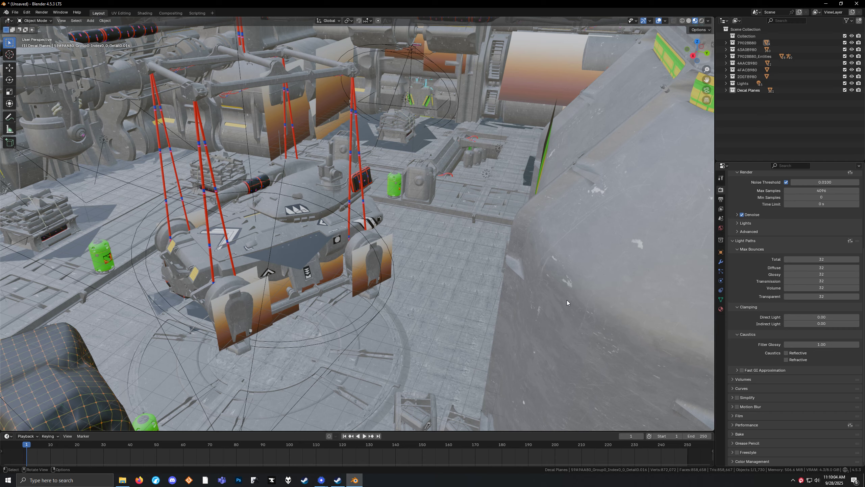
# Step: Quit Blender without saving and minimize the Steam window to reveal the European Dead Zone export folder
pyautogui.hotkey('ctrl', 'q')
pyautogui.click(441, 250)
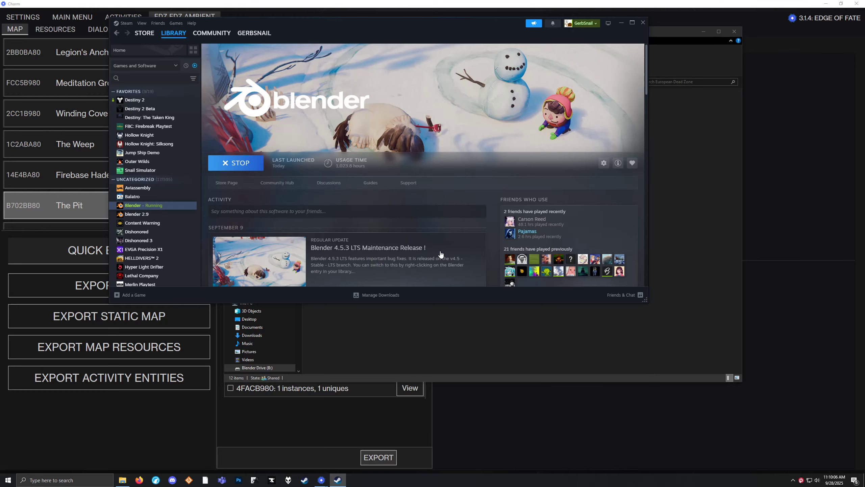
pyautogui.click(621, 23)
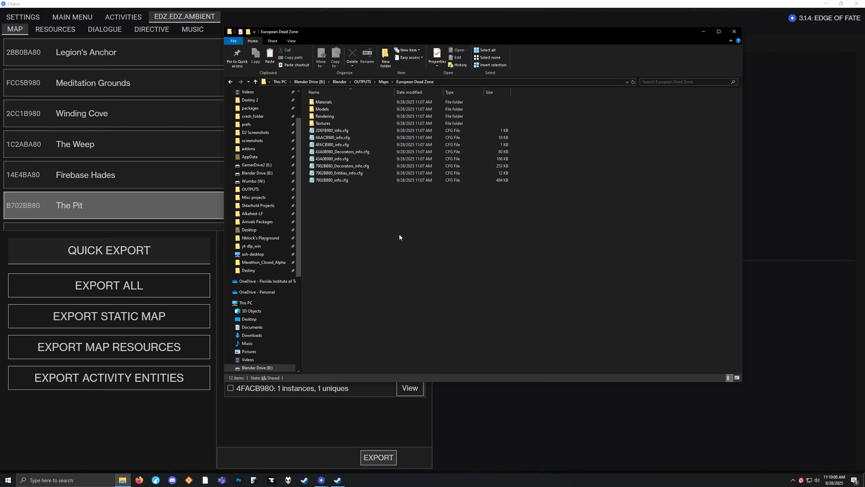
# Step: Switch to Charm, close the EDZ ambient and Activities tabs, and open the API model browser
pyautogui.click(803, 85)
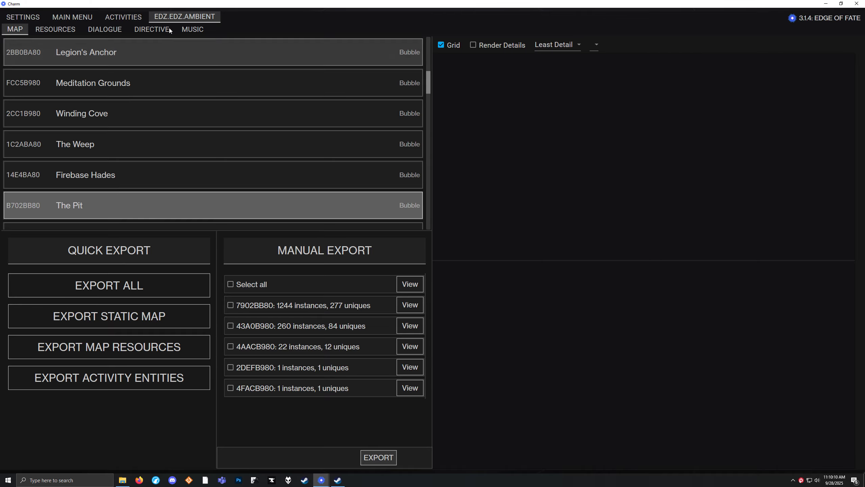
pyautogui.middleClick(185, 18)
pyautogui.middleClick(123, 17)
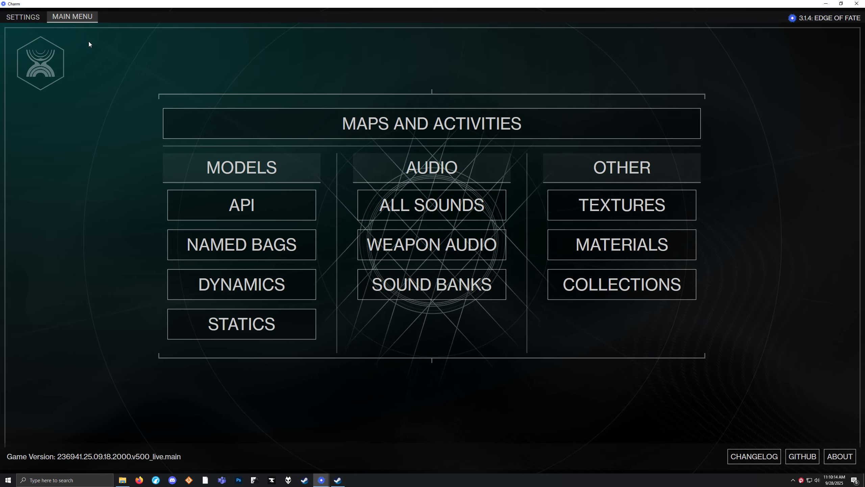
pyautogui.click(215, 195)
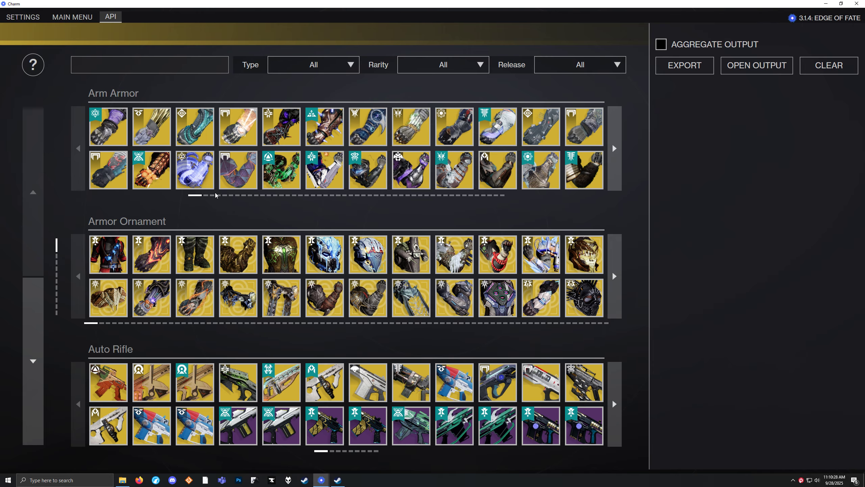
# Step: Page through the Armor Ornament and Auto Rifle items in the API browser
pyautogui.click(616, 271)
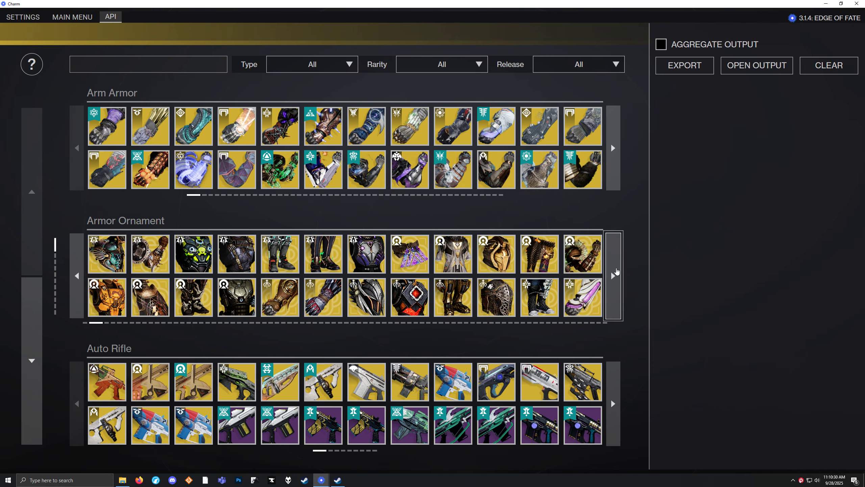
pyautogui.click(617, 272)
pyautogui.click(616, 272)
pyautogui.click(617, 273)
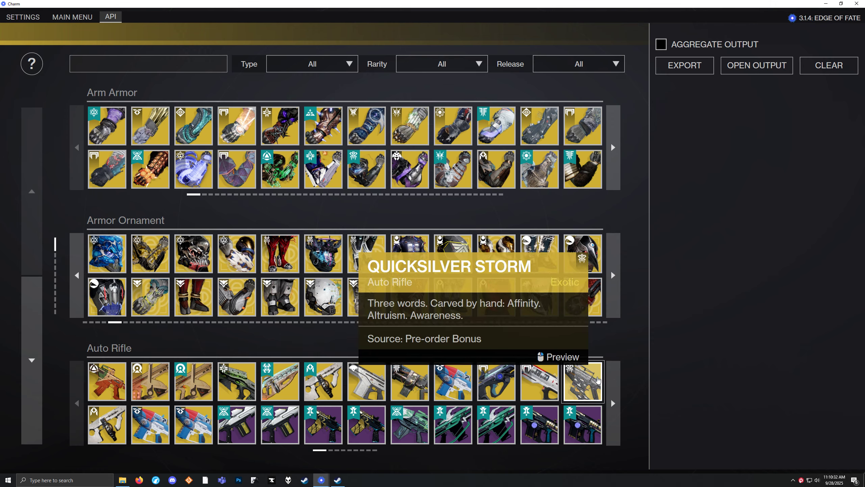
pyautogui.click(612, 381)
pyautogui.click(613, 382)
pyautogui.click(614, 382)
pyautogui.click(613, 382)
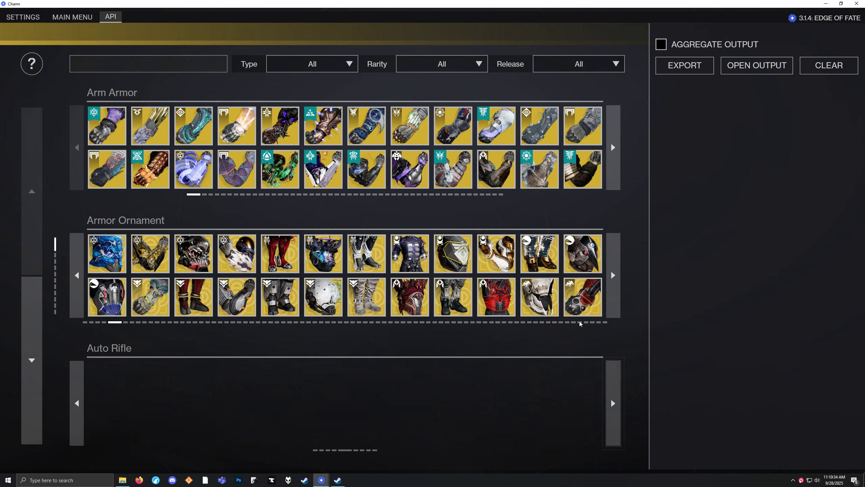
# Step: Browse down through the API item categories to Head Armor and return to the start of the list
pyautogui.click(35, 357)
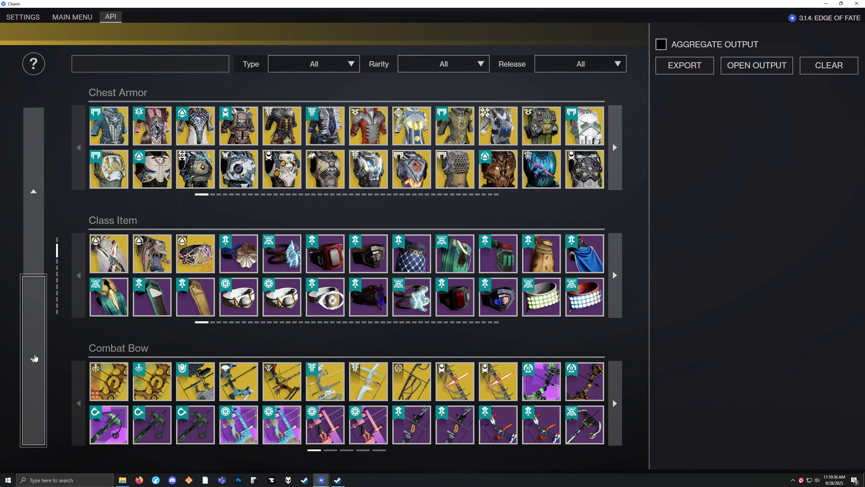
pyautogui.click(34, 357)
pyautogui.click(34, 354)
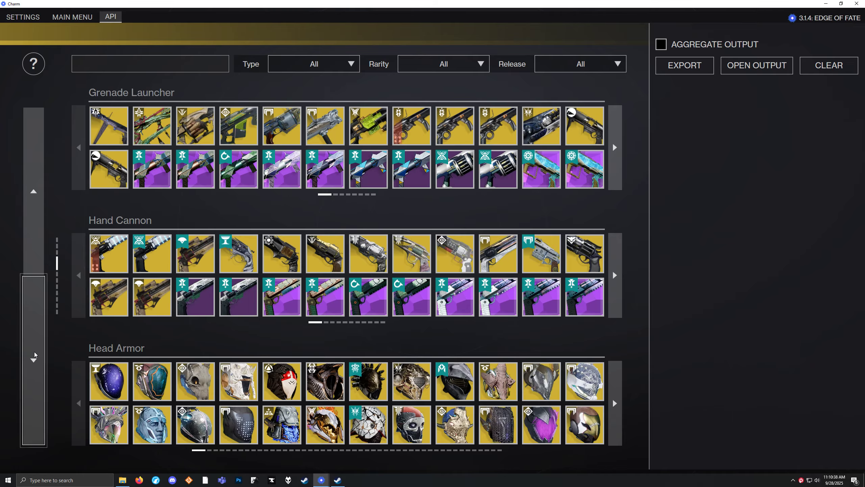
pyautogui.click(34, 355)
pyautogui.click(34, 188)
pyautogui.click(34, 187)
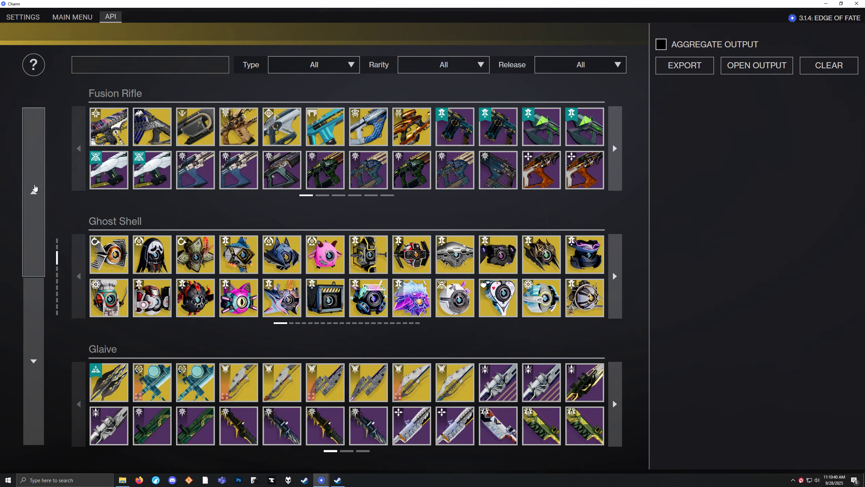
pyautogui.click(35, 188)
pyautogui.click(35, 187)
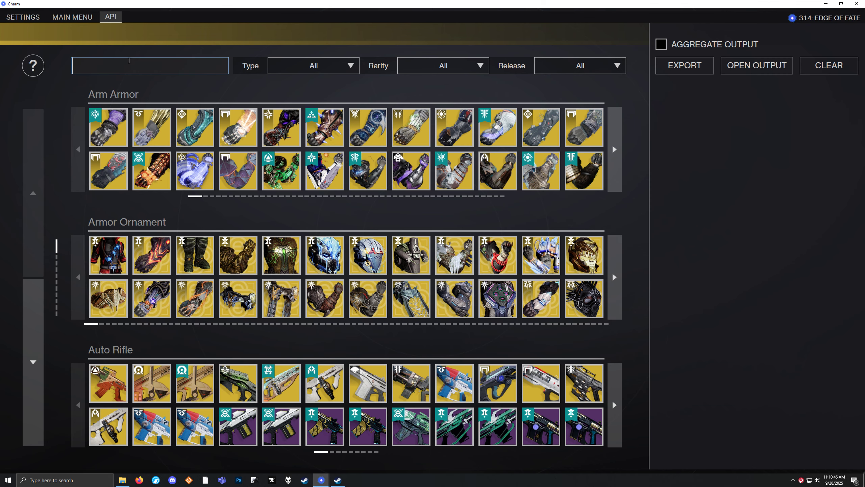
# Step: Search the API items for "edge transit", select the third grenade launcher result and export it
pyautogui.write('edge t')
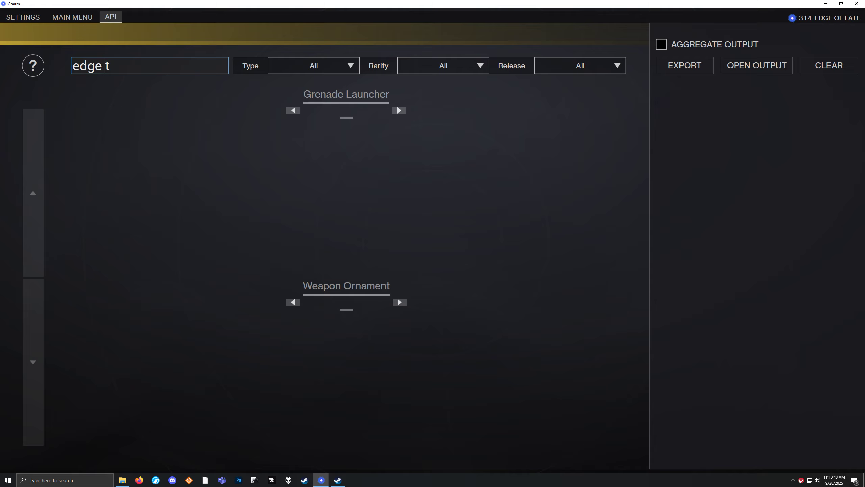
pyautogui.write('ransit')
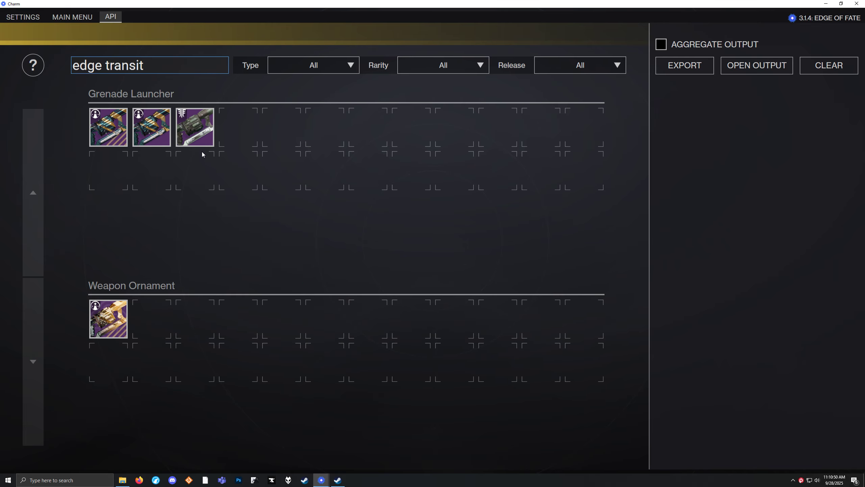
pyautogui.click(194, 134)
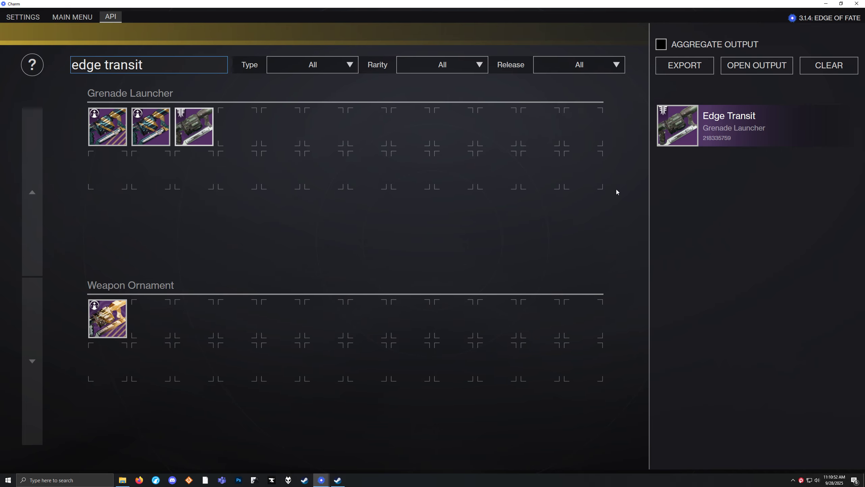
pyautogui.click(681, 66)
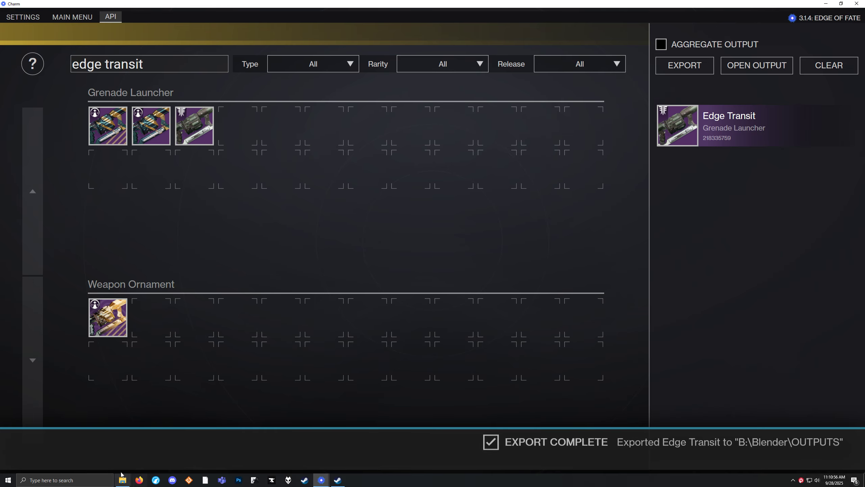
# Step: Bring up the export folder window, then switch to Steam and launch Blender
pyautogui.click(123, 480)
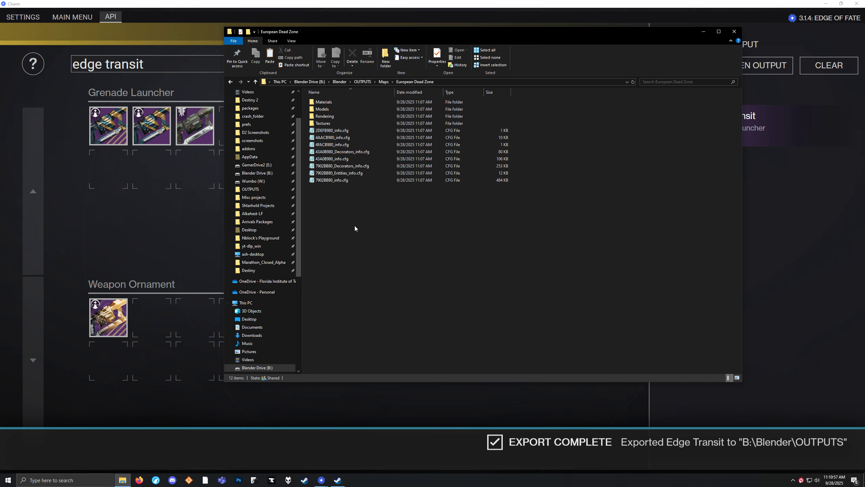
pyautogui.click(338, 480)
pyautogui.click(237, 164)
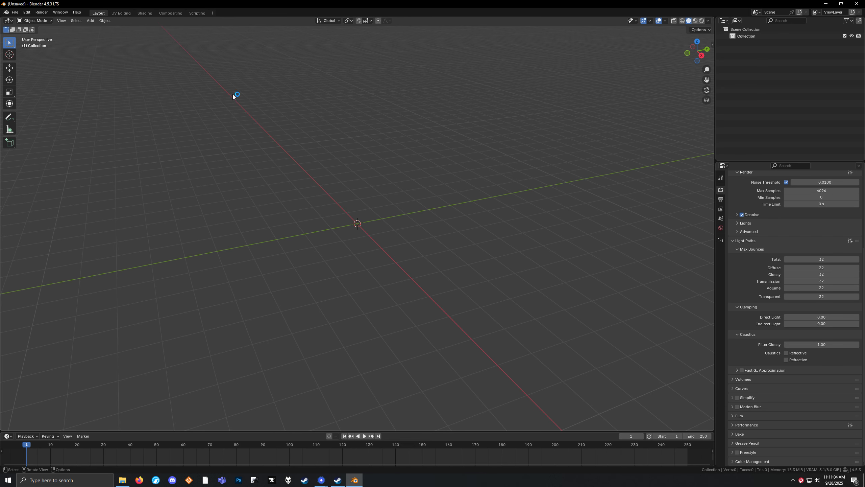
# Step: Install the D2BlenderImporter.zip add-on from the Downloads folder and close the preferences
pyautogui.click(30, 13)
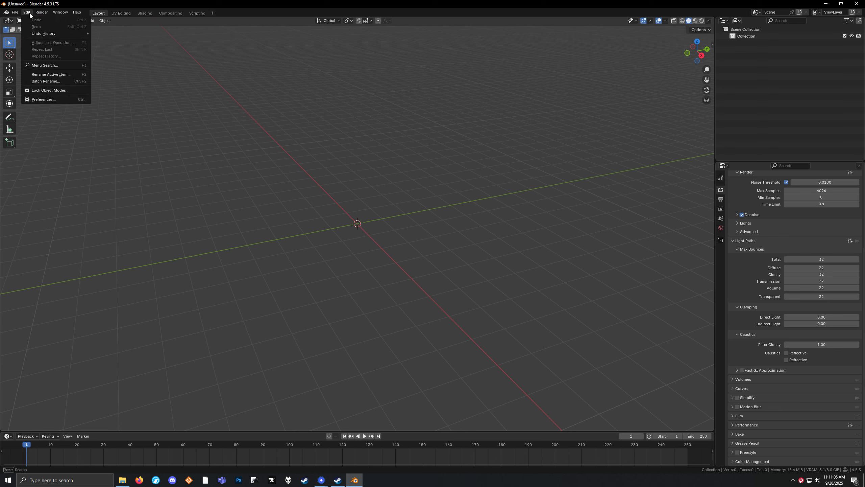
pyautogui.click(50, 101)
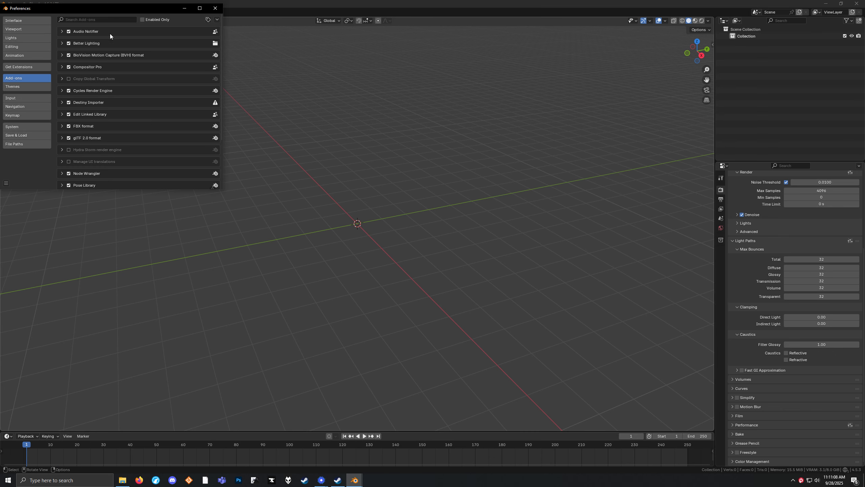
pyautogui.click(217, 19)
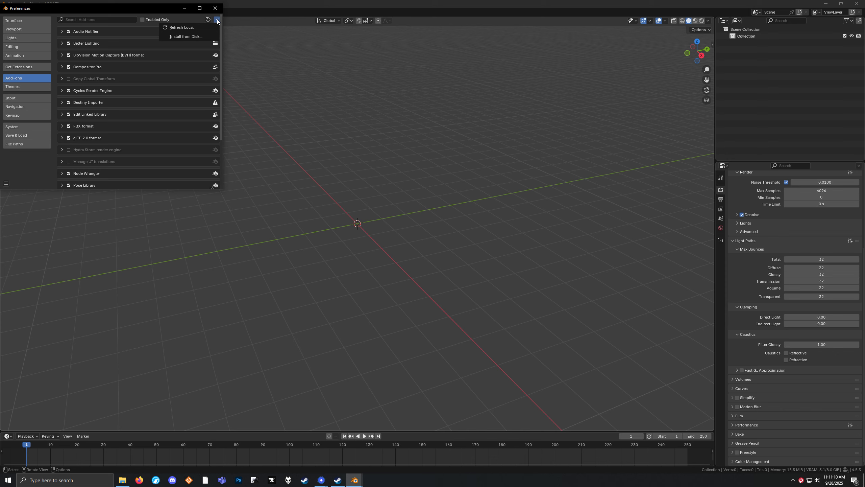
pyautogui.click(191, 36)
pyautogui.scroll(-5, 140, 139)
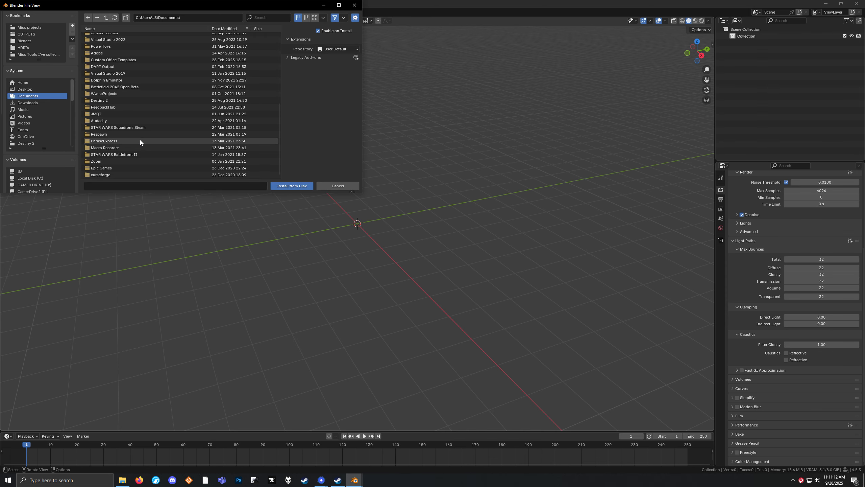
pyautogui.click(38, 104)
pyautogui.scroll(-10, 140, 124)
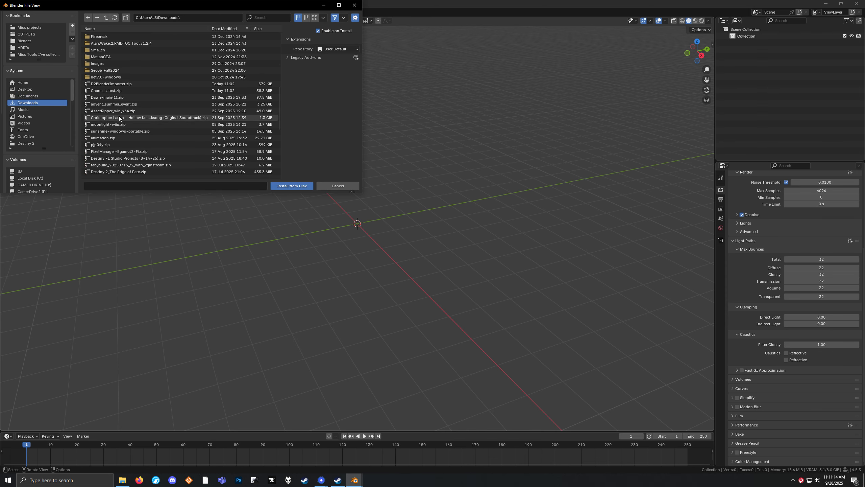
pyautogui.click(160, 84)
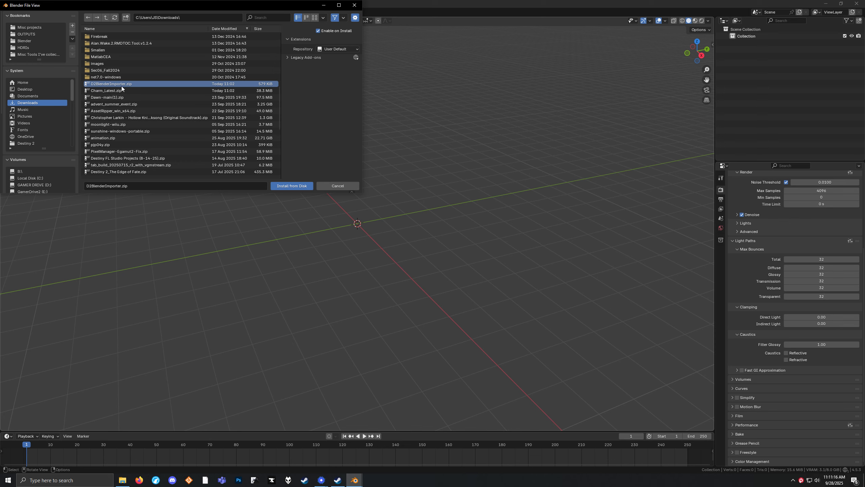
pyautogui.click(291, 186)
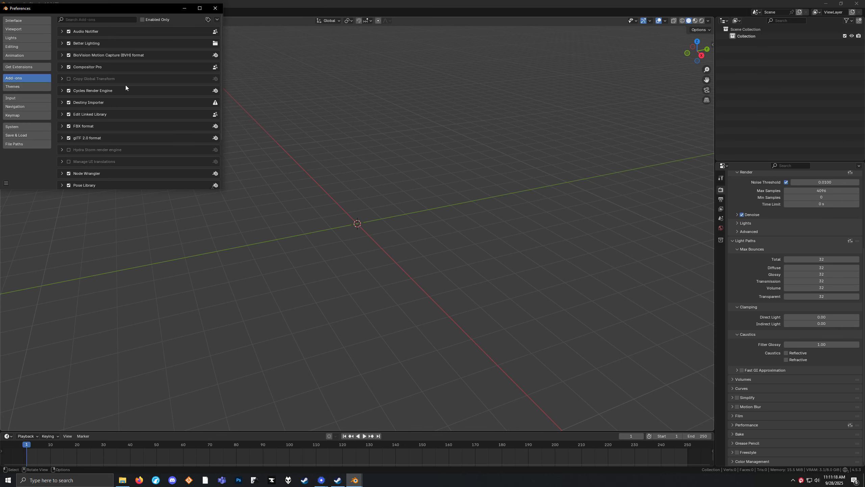
pyautogui.click(221, 12)
# Step: Import Edge Transit_info.cfg from the OUTPUTS\Edge Transit folder with the Destiny Importer, keeping the default options
pyautogui.click(15, 12)
pyautogui.moveTo(54, 108)
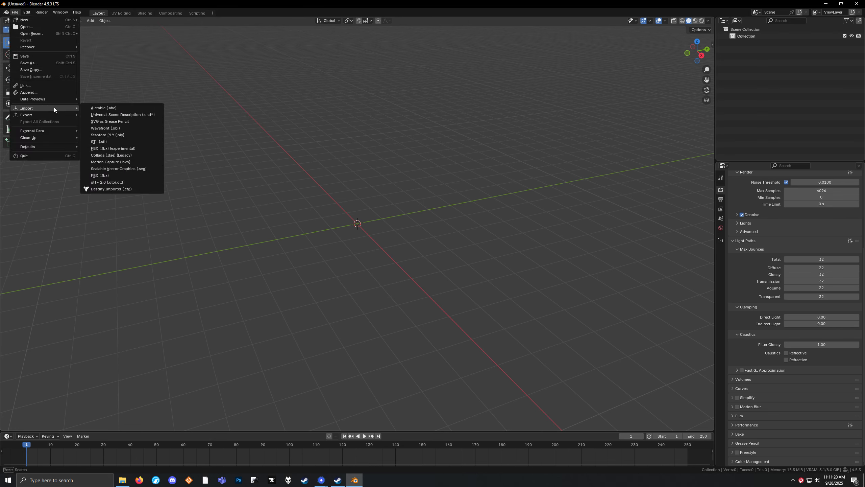
pyautogui.click(110, 189)
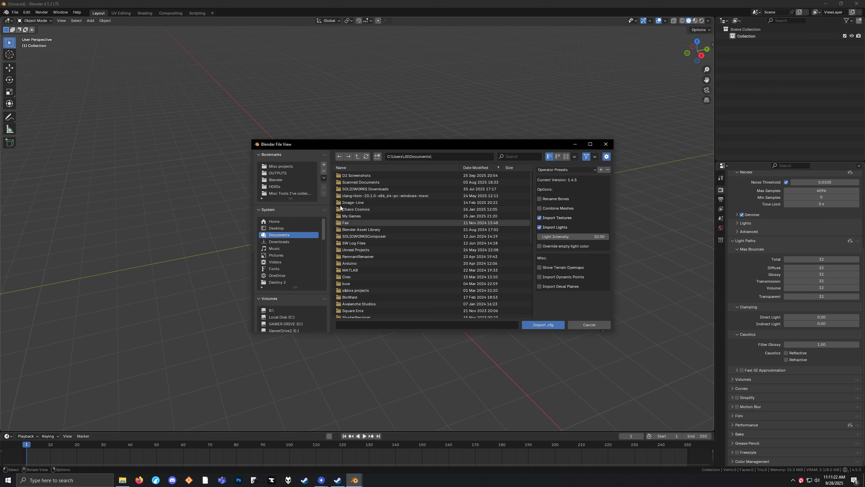
pyautogui.click(285, 177)
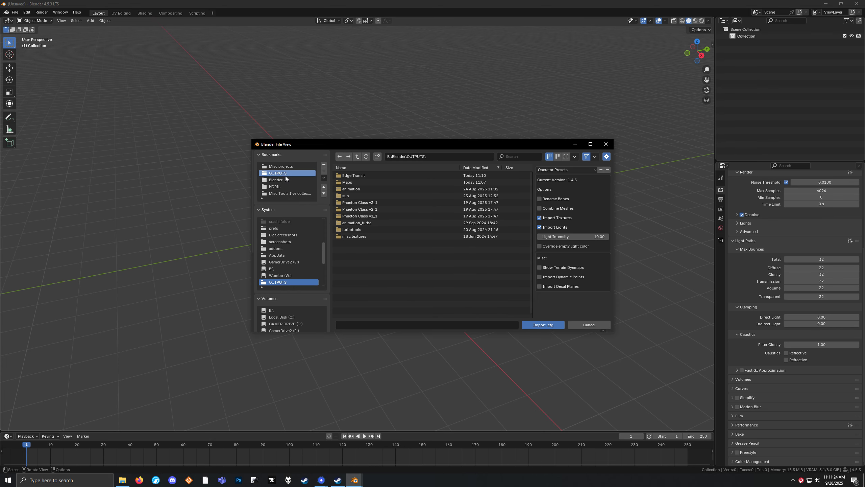
pyautogui.doubleClick(362, 175)
pyautogui.click(362, 188)
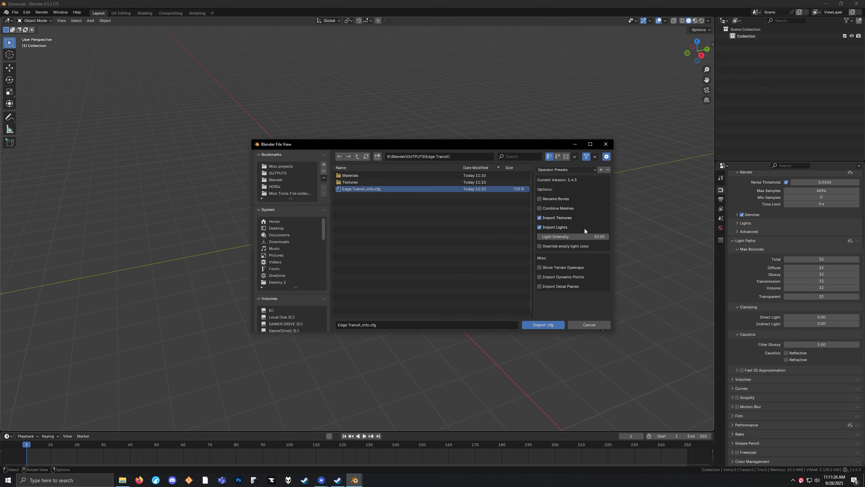
pyautogui.doubleClick(382, 189)
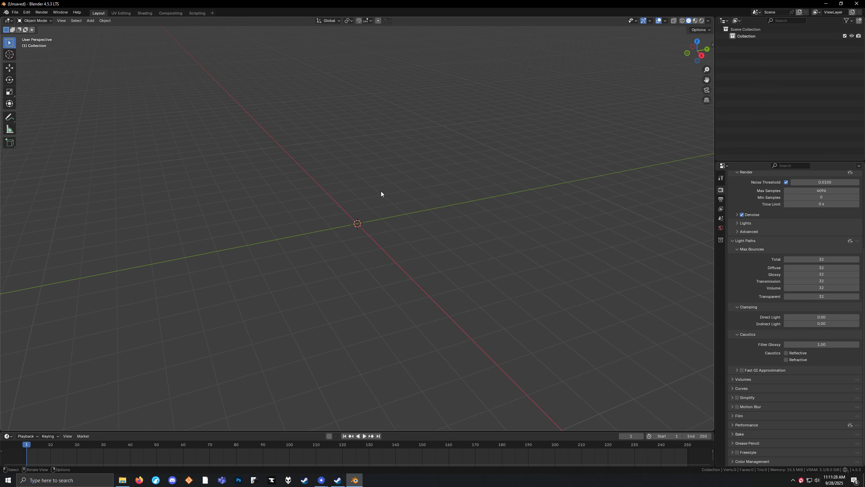
# Step: Switch to the Shading workspace and frame the imported Edge Transit model to view its textures
pyautogui.scroll(9, 393, 232)
pyautogui.moveTo(336, 237); pyautogui.dragTo(347, 214)
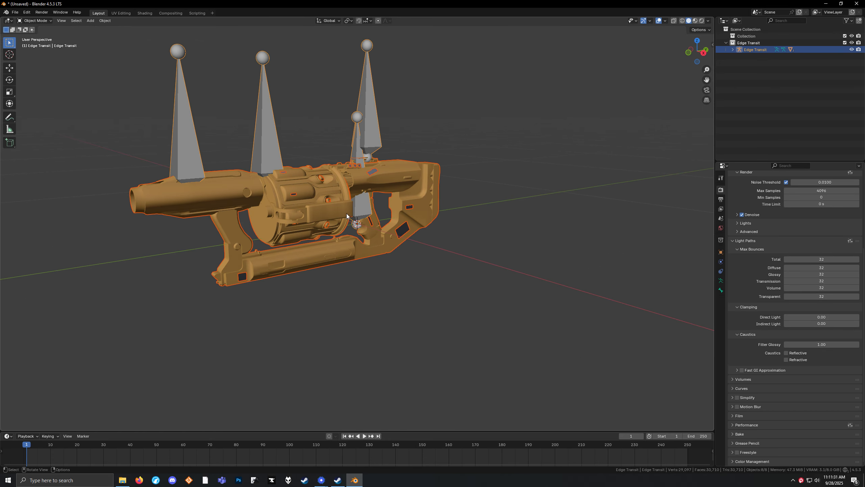
pyautogui.click(144, 13)
pyautogui.press('KP_Decimal')
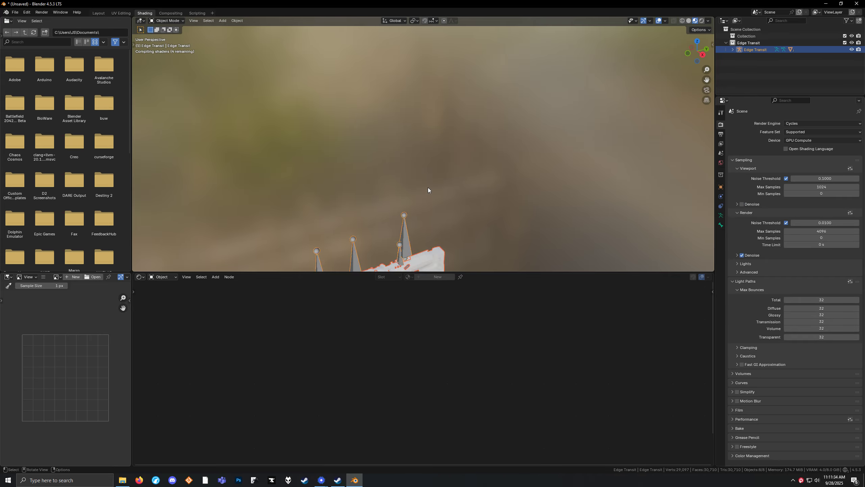
pyautogui.moveTo(415, 177); pyautogui.dragTo(463, 167)
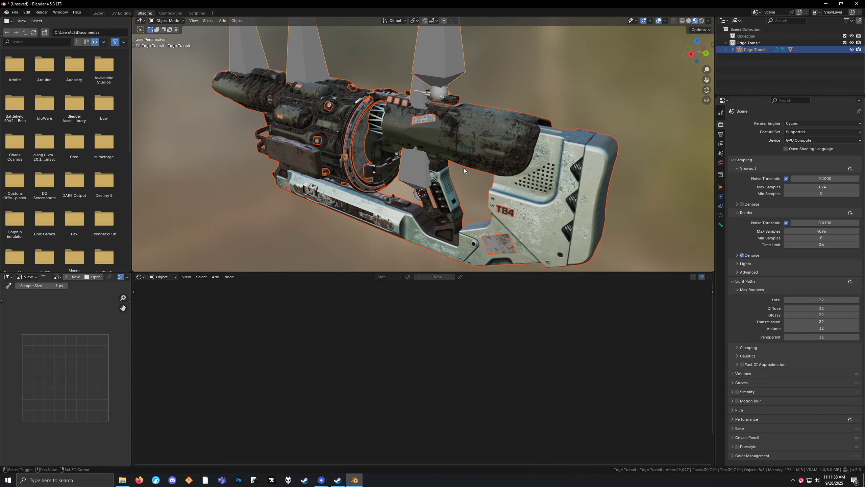
# Step: Hide the Edge Transit armature and select the grenade launcher's main mesh
pyautogui.click(434, 54)
pyautogui.press('h')
pyautogui.click(471, 105)
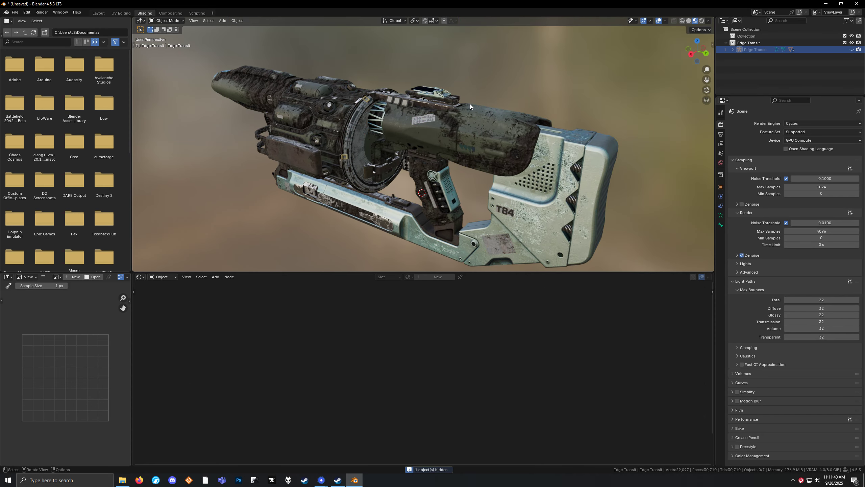
pyautogui.press('KP_Decimal')
# Step: Inspect the albedo, orange and normal map texture nodes in the grenade launcher's 1468D080 material
pyautogui.scroll(-4, 341, 341)
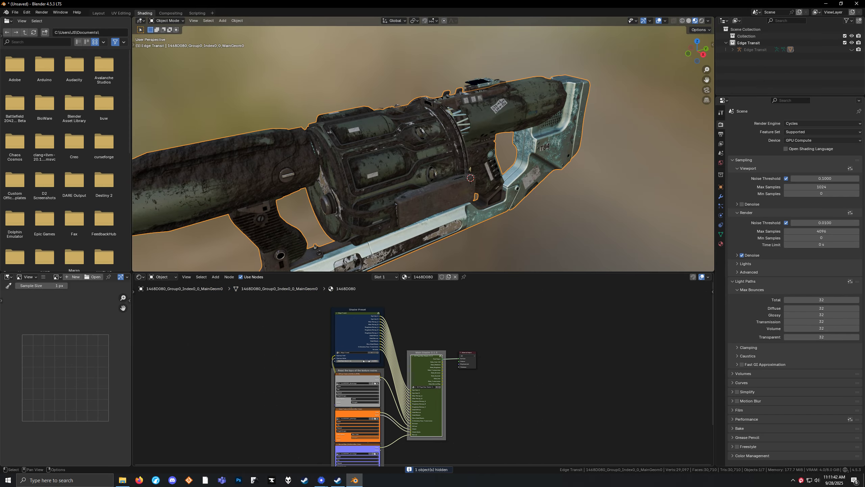
pyautogui.scroll(1, 341, 341)
pyautogui.click(335, 317)
pyautogui.scroll(-3, 78, 392)
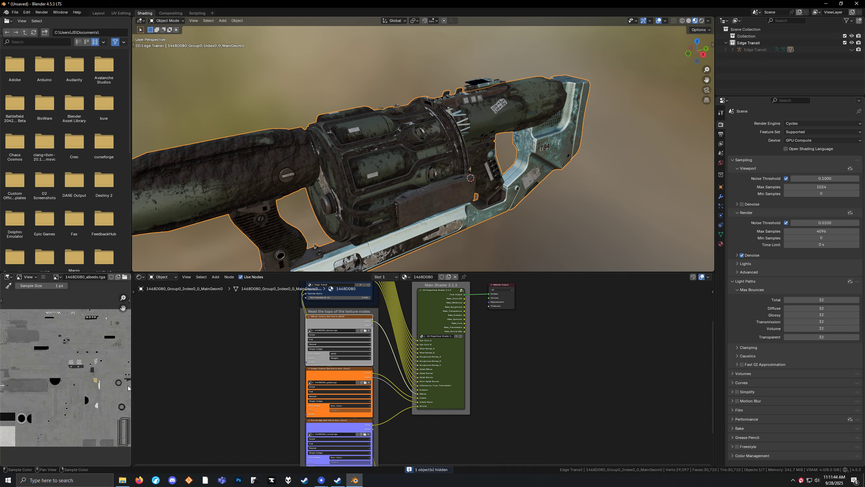
pyautogui.click(333, 382)
pyautogui.scroll(-3, 307, 388)
pyautogui.click(328, 371)
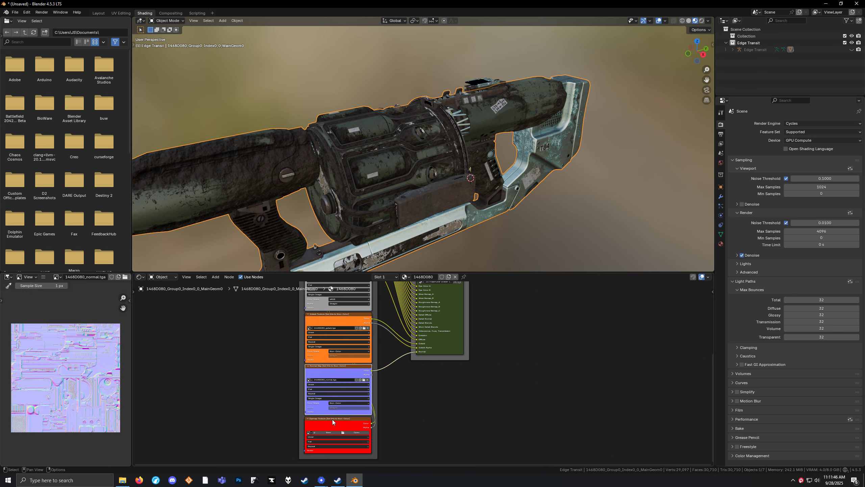
# Step: Select the dark glass panel mesh on the grenade launcher's sight and examine it up close from several angles
pyautogui.scroll(5, 259, 395)
pyautogui.scroll(2, 425, 191)
pyautogui.moveTo(424, 191); pyautogui.dragTo(381, 226)
pyautogui.scroll(-2, 354, 184)
pyautogui.click(377, 129)
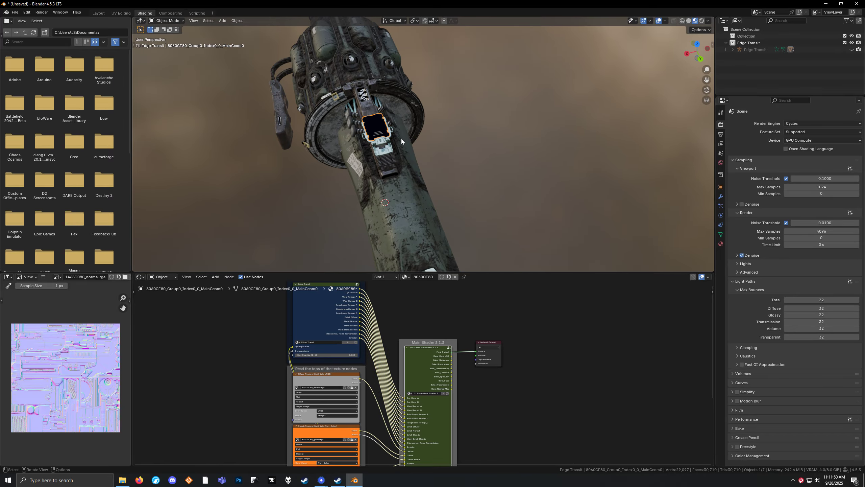
pyautogui.scroll(7, 461, 151)
pyautogui.moveTo(401, 139); pyautogui.dragTo(310, 136)
pyautogui.scroll(3, 459, 157)
pyautogui.scroll(-5, 458, 161)
pyautogui.scroll(-3, 386, 186)
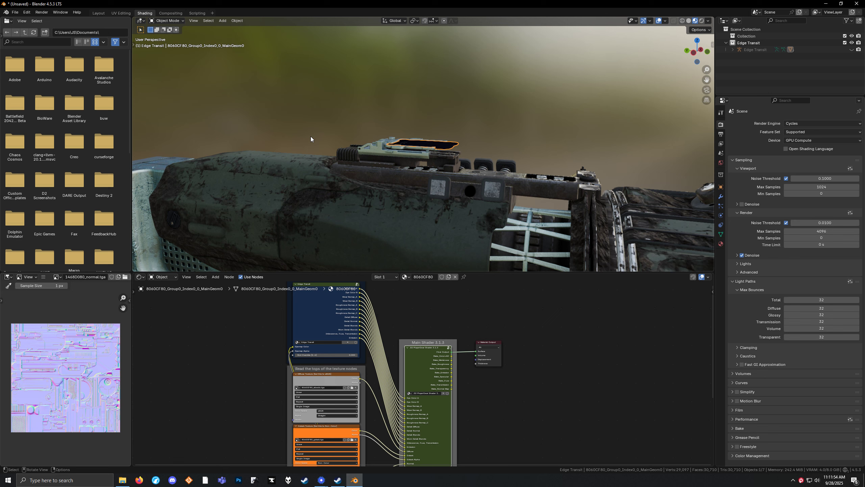
# Step: Inspect the albedo, orange, normal map and red texture nodes in the sight panel's 8060CF80 material
pyautogui.scroll(-3, 386, 297)
pyautogui.click(364, 328)
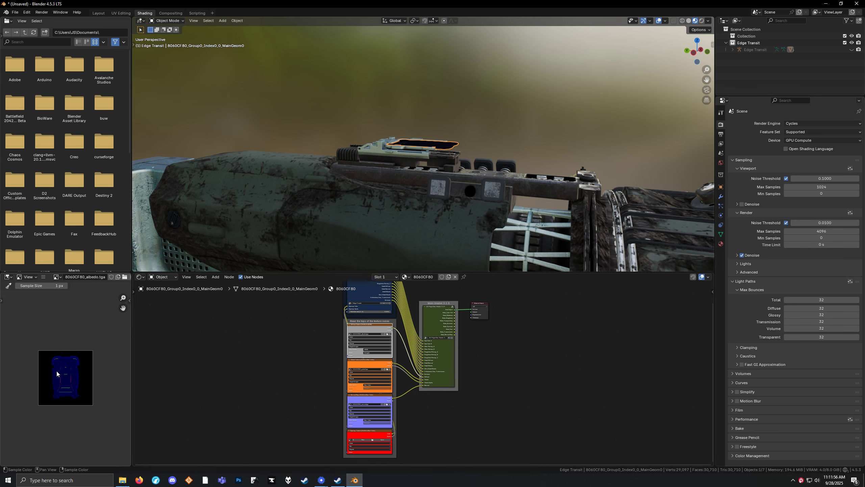
pyautogui.click(370, 375)
pyautogui.click(362, 403)
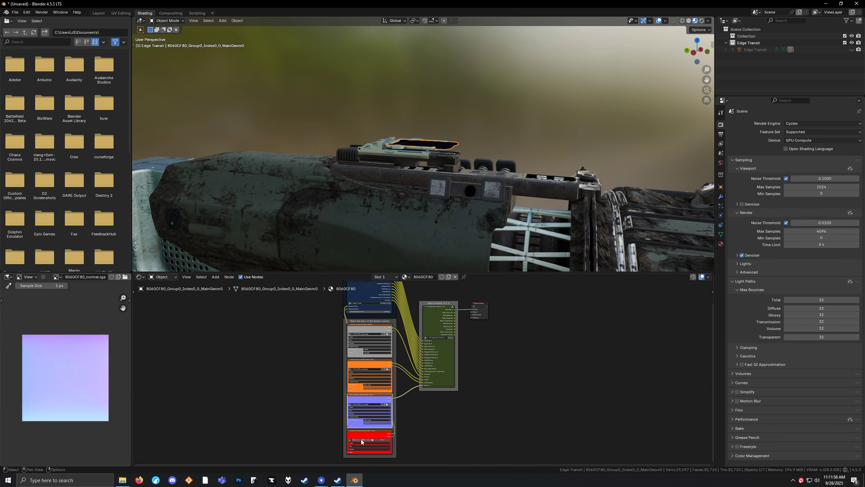
pyautogui.click(361, 439)
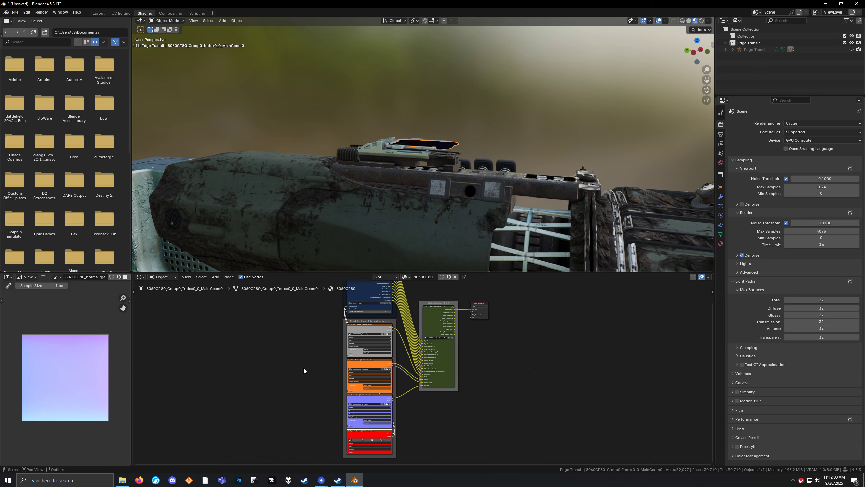
# Step: Examine the sight panel from above, reselect the grenade launcher's main mesh, and view the whole weapon
pyautogui.scroll(-1, 303, 368)
pyautogui.moveTo(338, 199); pyautogui.dragTo(467, 232)
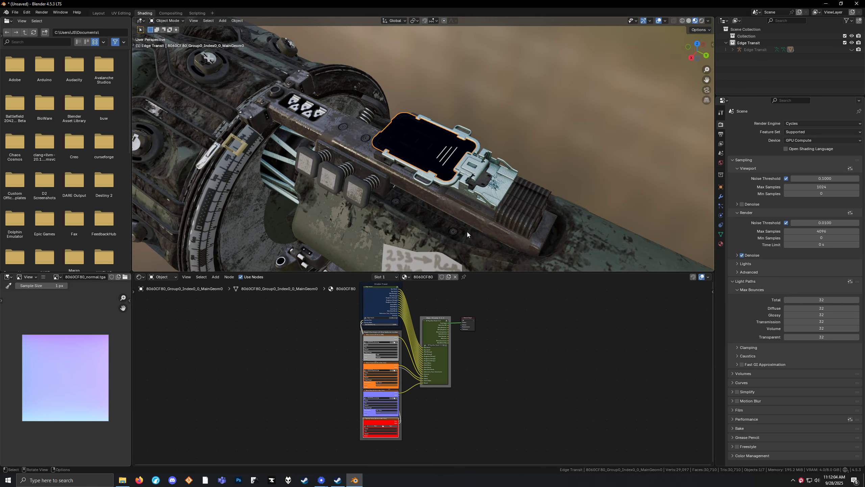
pyautogui.moveTo(467, 232); pyautogui.dragTo(505, 155)
pyautogui.click(323, 175)
pyautogui.scroll(1, 411, 210)
pyautogui.scroll(-2, 504, 170)
pyautogui.moveTo(319, 66); pyautogui.dragTo(315, 77)
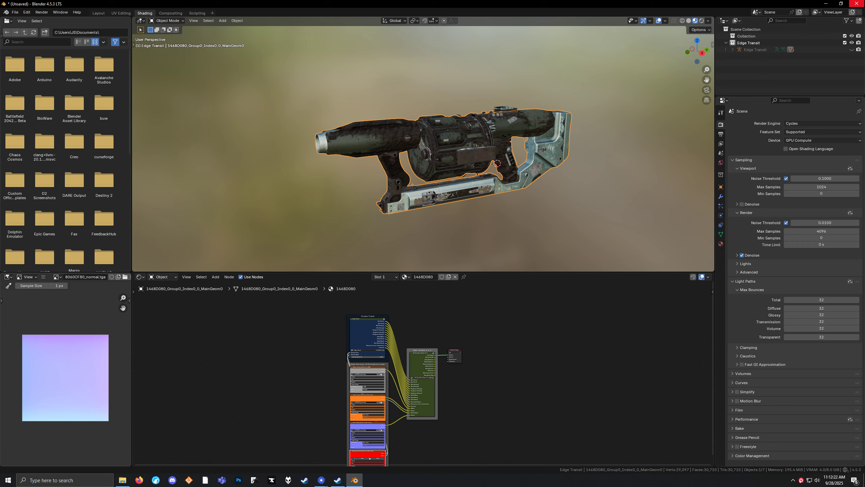
# Step: Close Blender, discarding the unsaved scene, and switch back to Charm's API item view
pyautogui.click(856, 4)
pyautogui.click(443, 254)
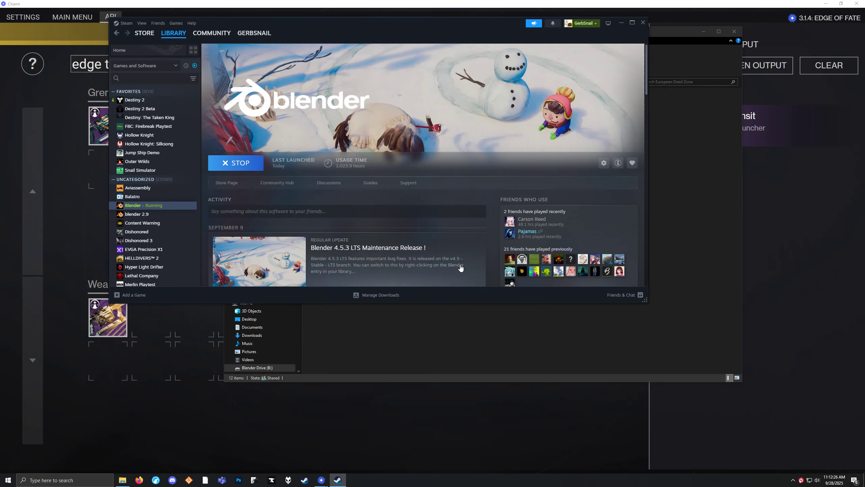
pyautogui.click(426, 372)
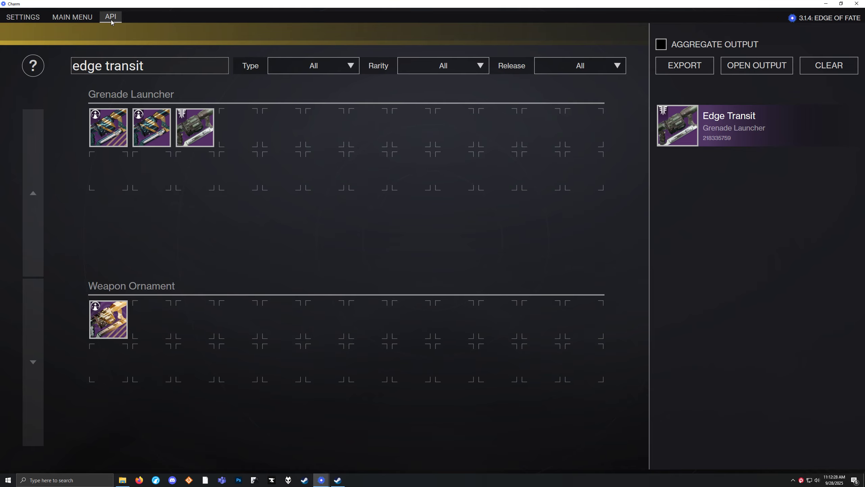
# Step: Clear Edge Transit from the export list and enable Aggregate Output
pyautogui.moveTo(155, 65); pyautogui.dragTo(33, 68)
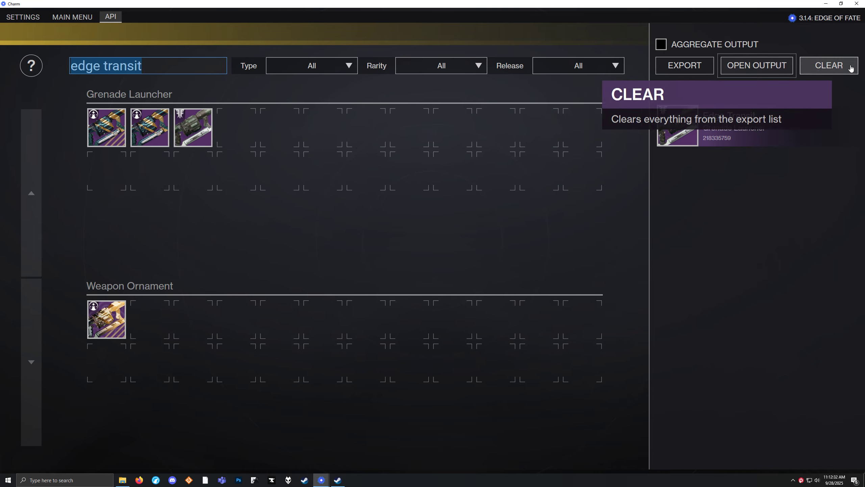
pyautogui.click(818, 66)
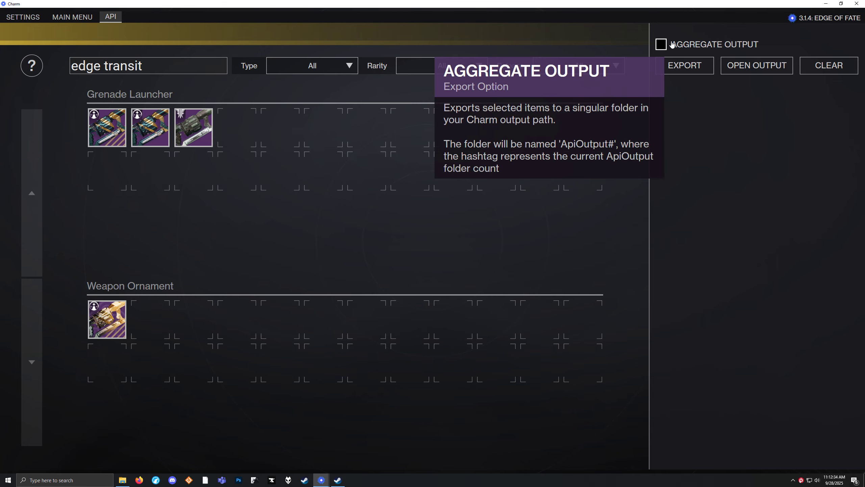
pyautogui.click(672, 44)
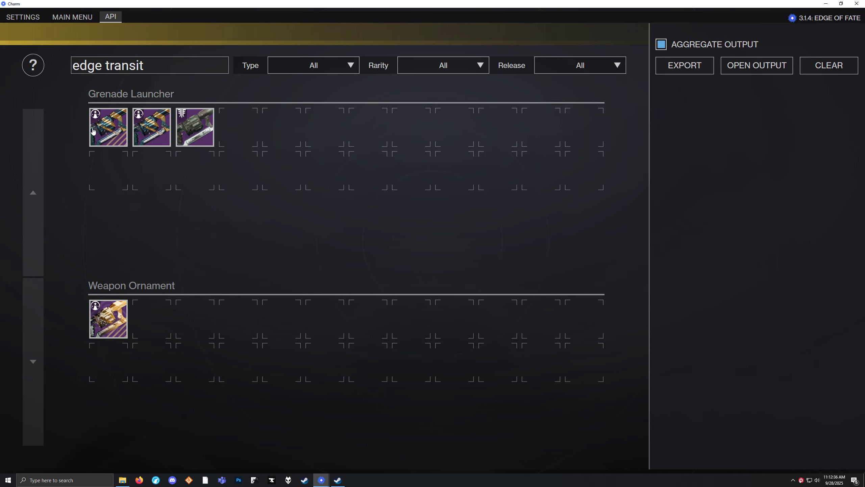
# Step: Erase the "edge transit" search text and close the API view to return to the main menu
pyautogui.click(178, 63)
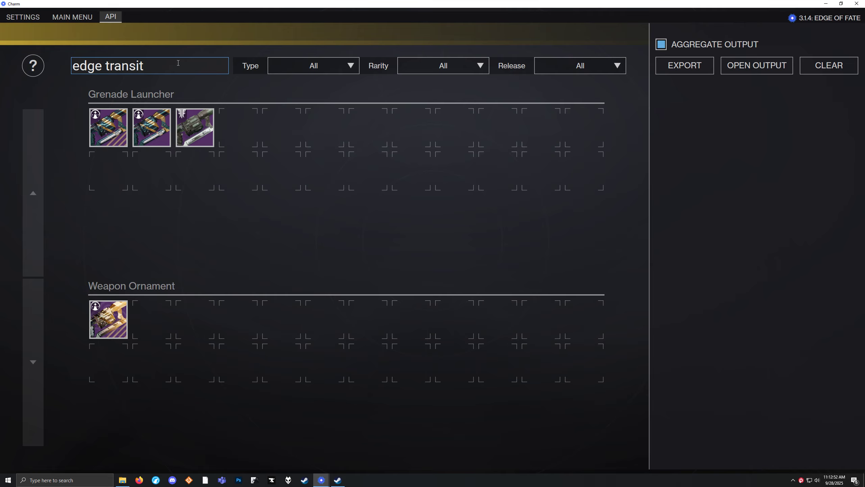
pyautogui.press('BackSpace')
pyautogui.press('BackSpace')
pyautogui.press('BackSpace')
pyautogui.press('BackSpace')
pyautogui.press('BackSpace')
pyautogui.press('BackSpace')
pyautogui.press('BackSpace')
pyautogui.press('BackSpace')
pyautogui.press('BackSpace')
pyautogui.press('BackSpace')
pyautogui.press('BackSpace')
pyautogui.press('BackSpace')
pyautogui.click(116, 17)
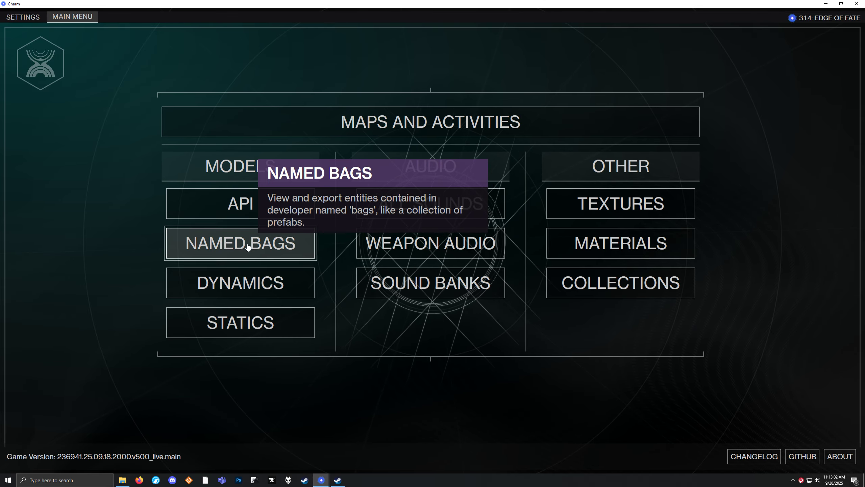
# Step: Open Named Bags and browse the list of destination global tag bags
pyautogui.click(250, 248)
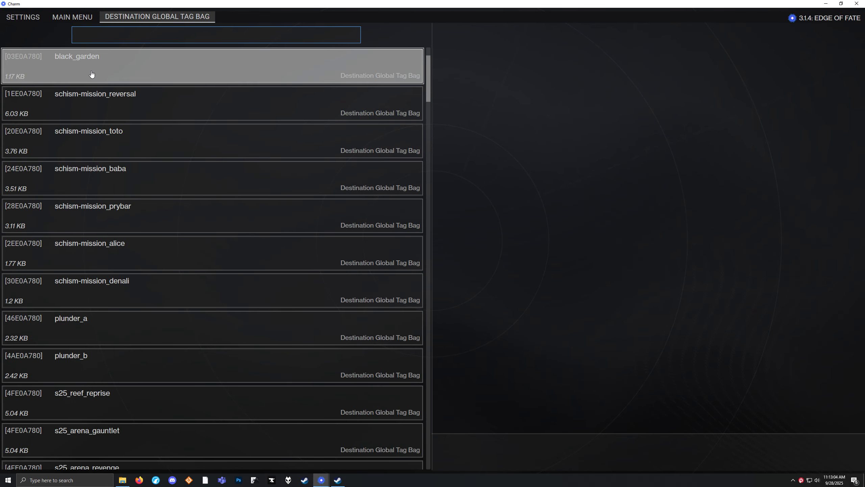
pyautogui.scroll(-20, 132, 283)
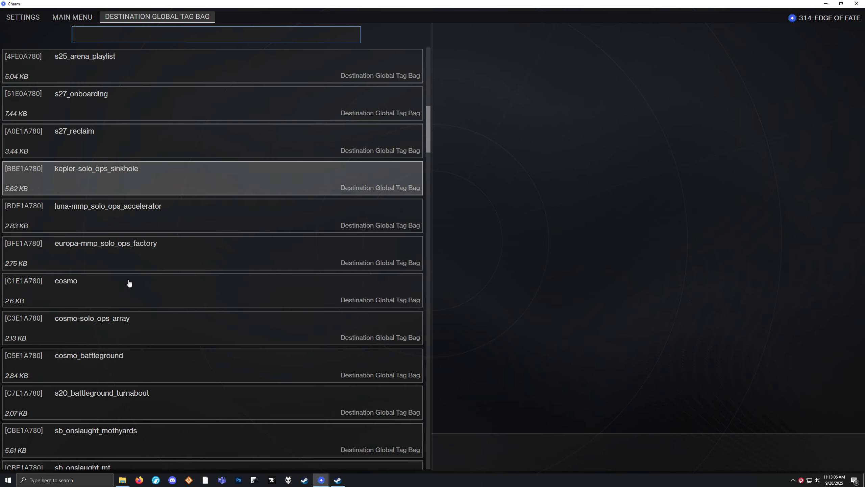
pyautogui.scroll(20, 137, 280)
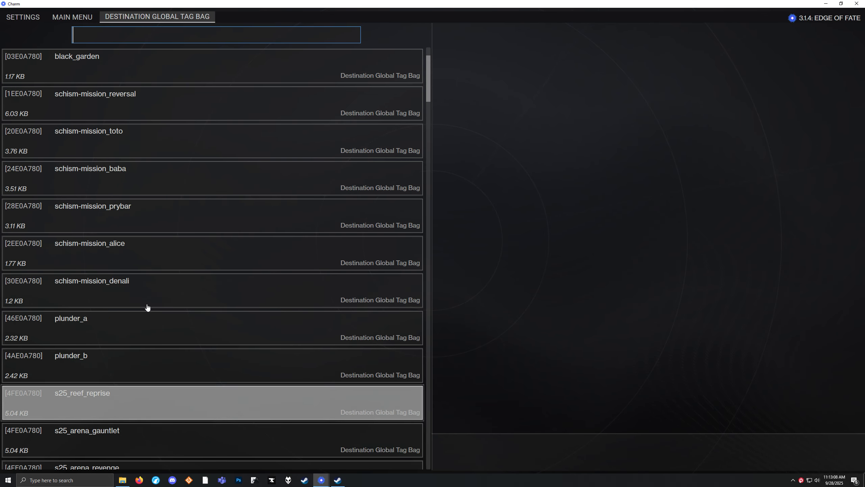
# Step: Open the black_garden bag's vex_sol_divisive_all_characters set and preview the harpy_sd_supplicant entity
pyautogui.click(112, 73)
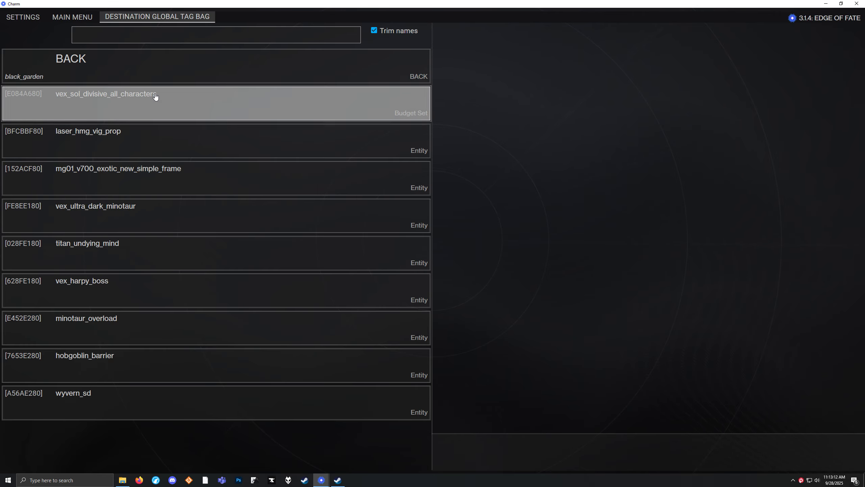
pyautogui.click(155, 96)
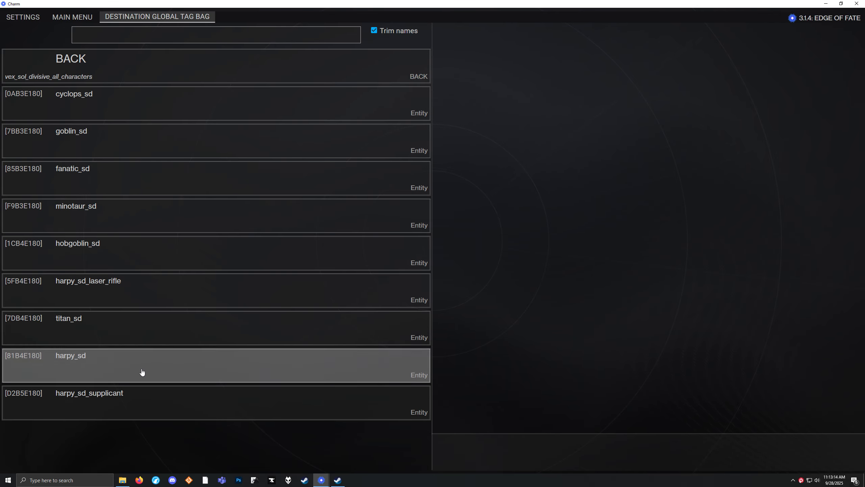
pyautogui.click(141, 393)
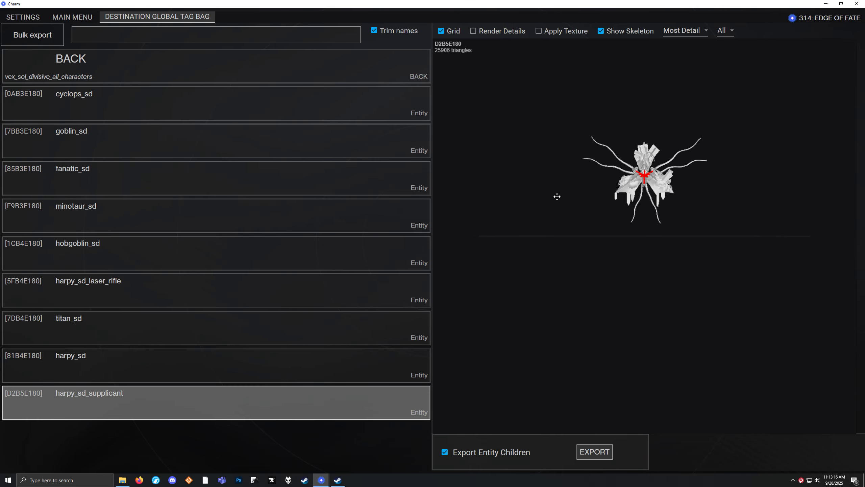
pyautogui.scroll(6, 677, 229)
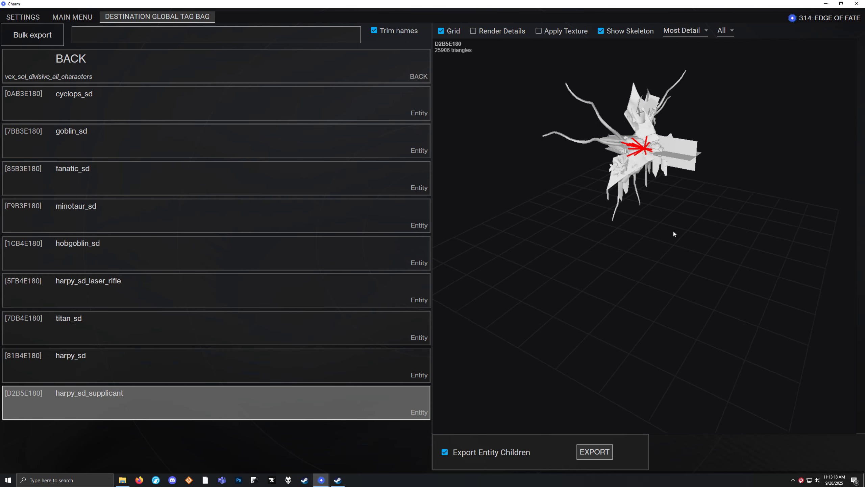
# Step: Go back to the black_garden bag and preview the full vex_ultra_dark_minotaur model
pyautogui.click(120, 63)
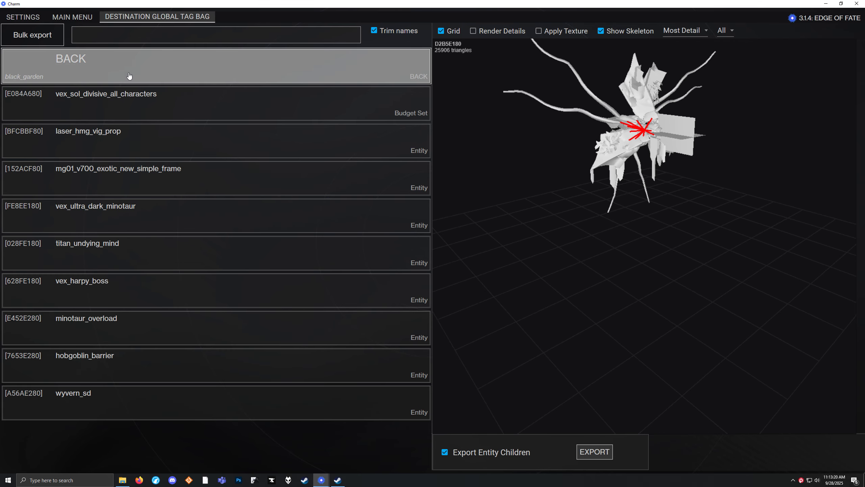
pyautogui.click(133, 213)
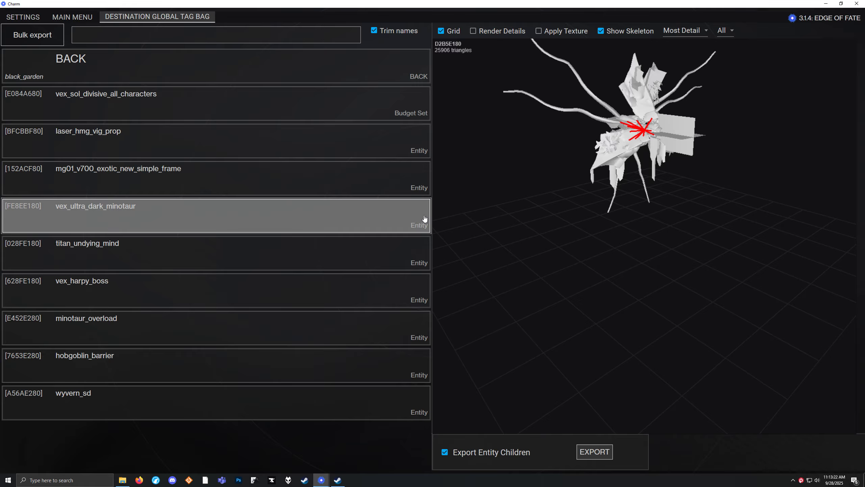
pyautogui.scroll(-8, 607, 235)
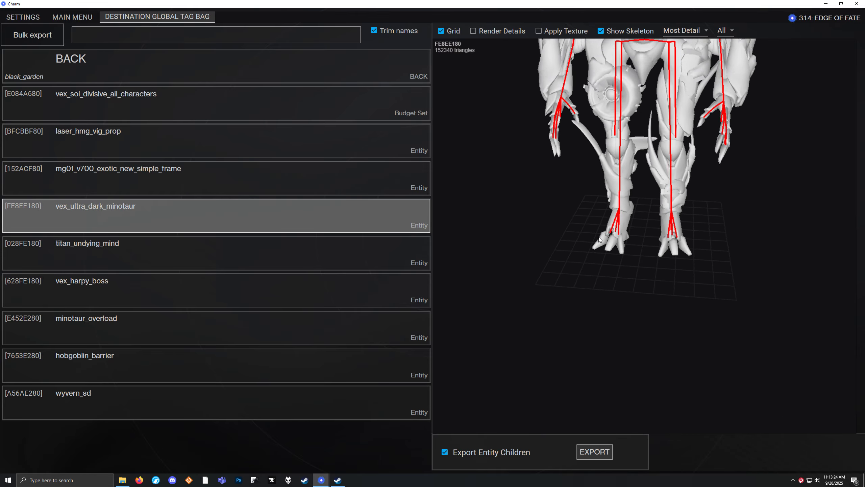
pyautogui.moveTo(639, 231)
pyautogui.mouseDown()
pyautogui.moveTo(800, 215)
pyautogui.moveTo(644, 222)
pyautogui.mouseUp()
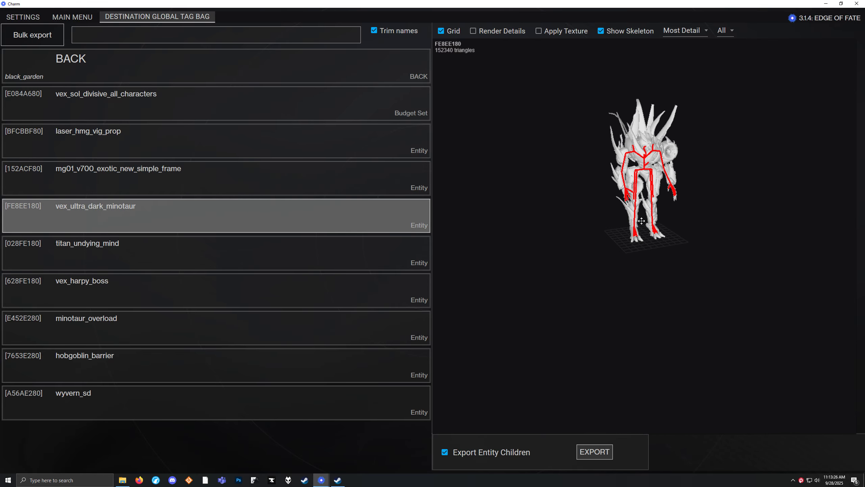
pyautogui.scroll(3, 644, 222)
# Step: Return to the bag list, open the planet_x bag and preview the pyro_unstop entity
pyautogui.click(107, 58)
pyautogui.scroll(-6, 131, 247)
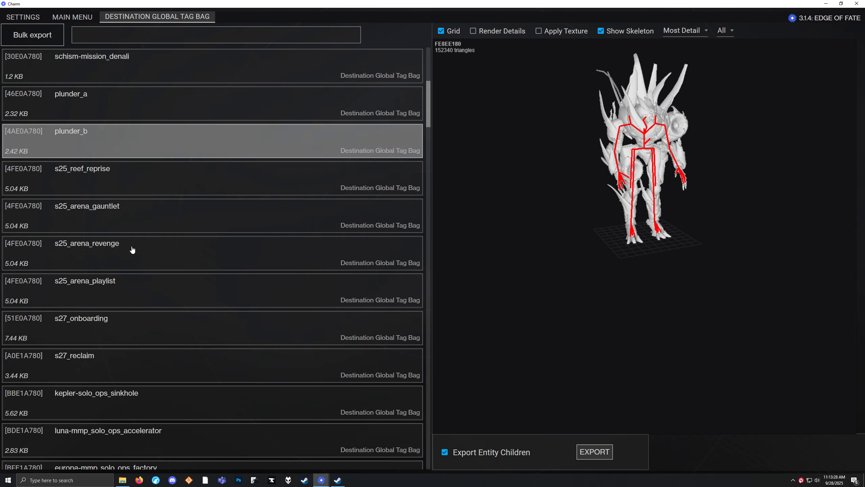
pyautogui.scroll(-7, 126, 331)
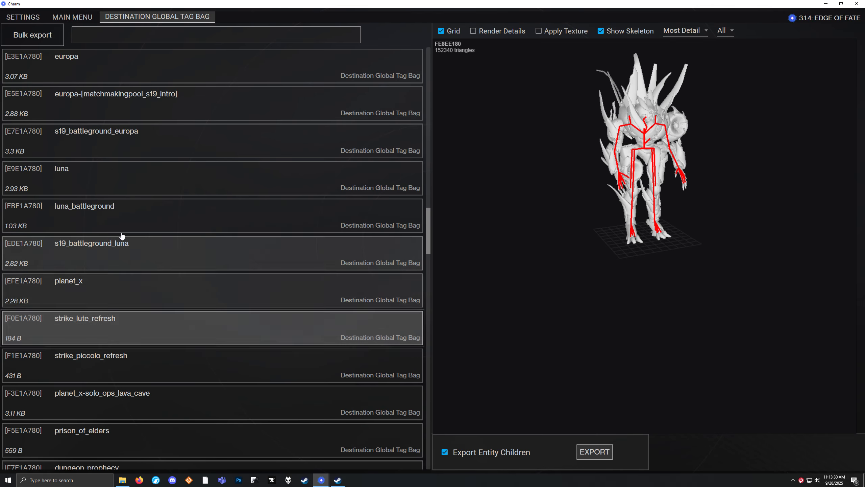
pyautogui.click(102, 302)
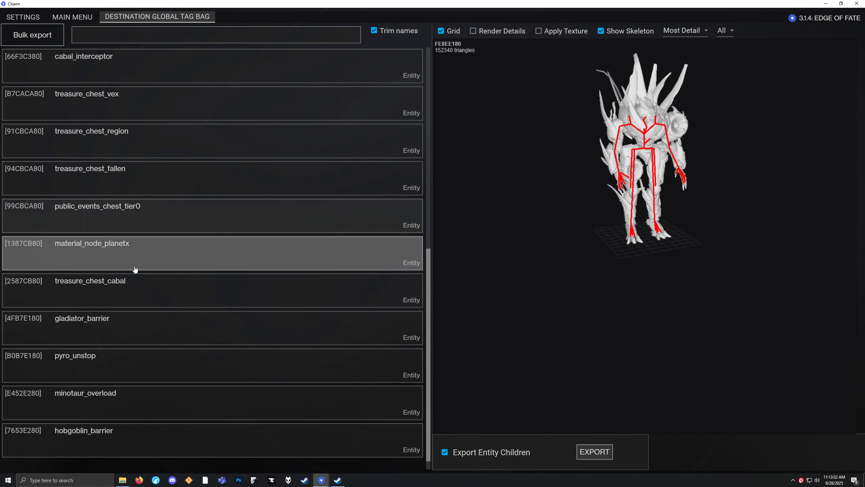
pyautogui.click(115, 364)
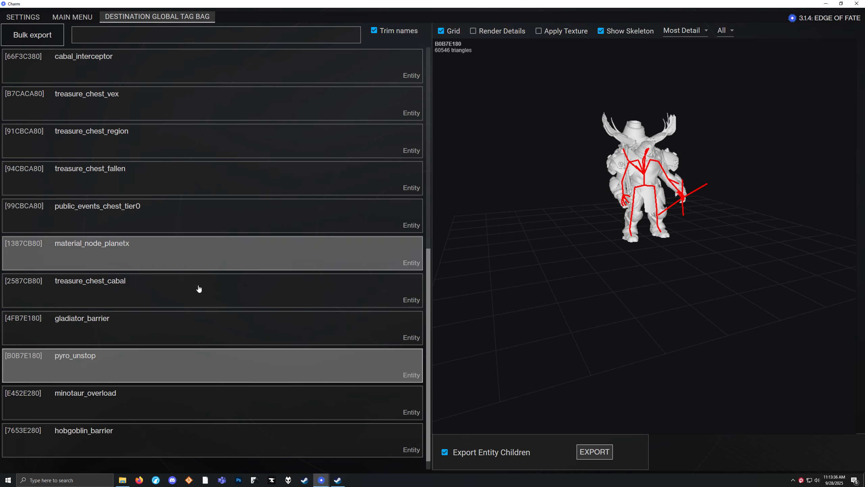
# Step: Preview the minotaur_overload and treasure_chest_region entities from the planet_x bag
pyautogui.click(135, 404)
pyautogui.moveTo(547, 244); pyautogui.dragTo(532, 254)
pyautogui.click(190, 135)
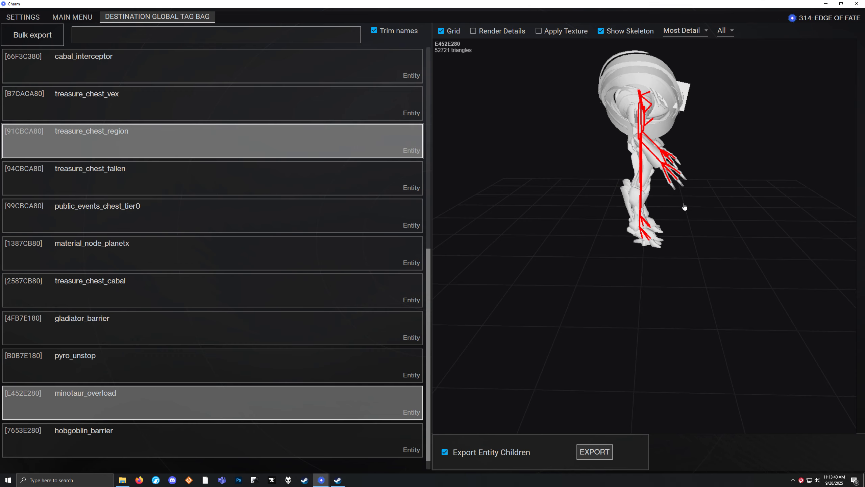
pyautogui.scroll(5, 620, 227)
pyautogui.moveTo(667, 232)
pyautogui.mouseDown()
pyautogui.moveTo(761, 242)
pyautogui.moveTo(667, 246)
pyautogui.mouseUp()
pyautogui.scroll(-5, 666, 246)
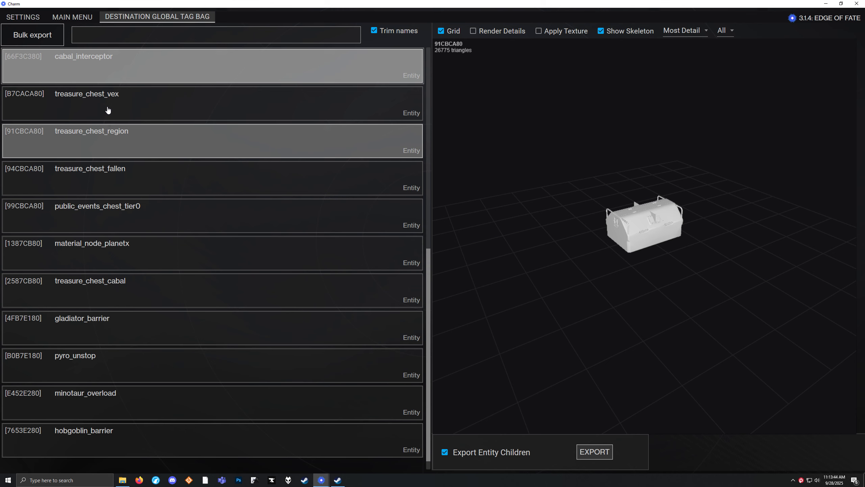
# Step: Return to the tag bag list, try filtering it by "dreg", and clear the filter
pyautogui.scroll(10, 136, 113)
pyautogui.click(139, 49)
pyautogui.click(139, 33)
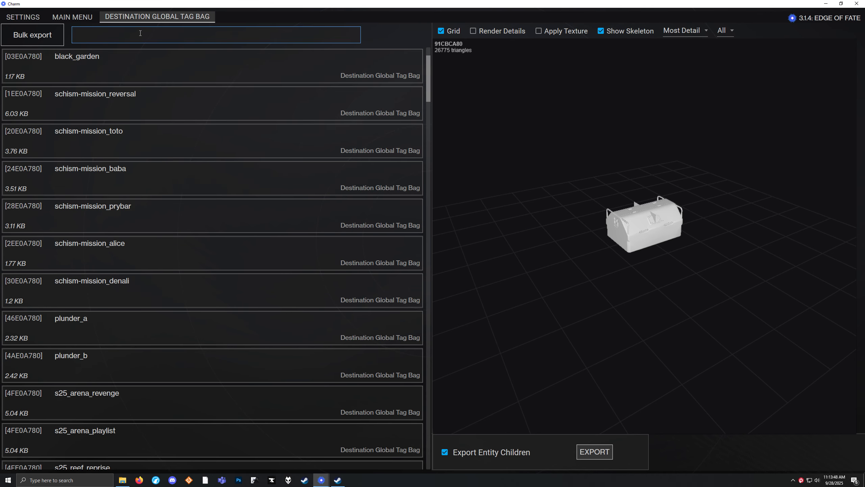
pyautogui.write('dreg')
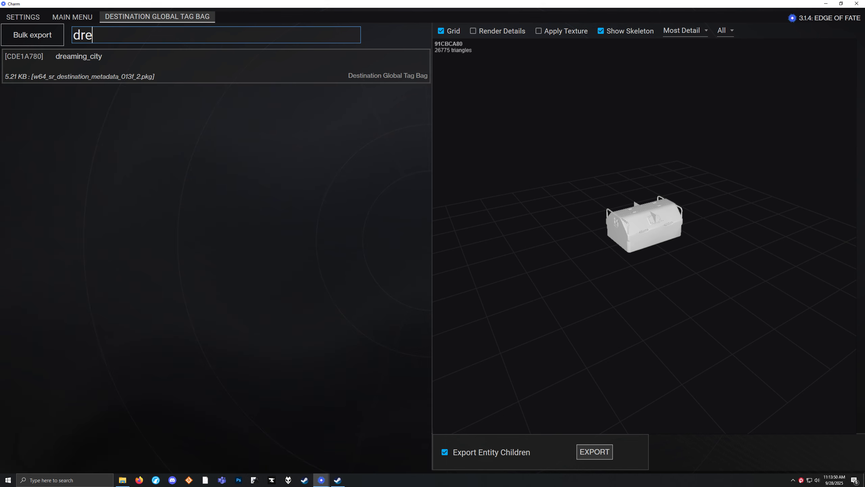
pyautogui.press('BackSpace')
pyautogui.press('BackSpace')
pyautogui.press('BackSpace')
pyautogui.press('BackSpace')
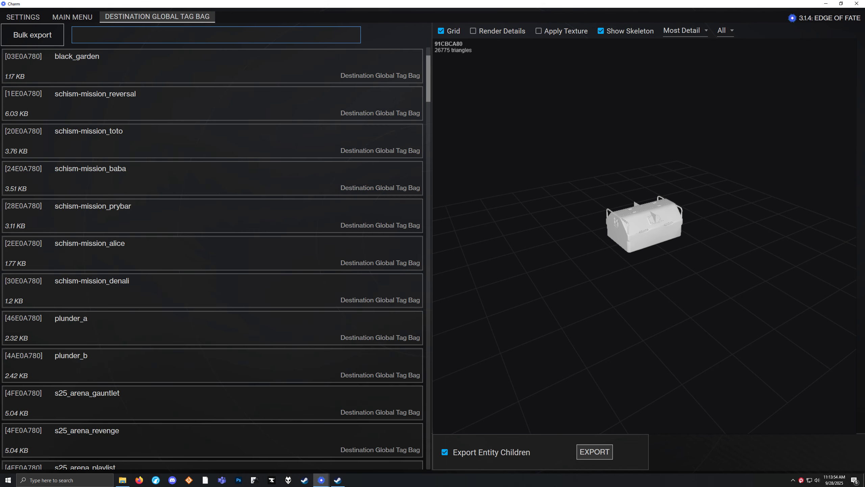
# Step: Try filtering the tag bags by "vex", clear the filter, and browse further down the full list
pyautogui.write('vex')
pyautogui.press('BackSpace')
pyautogui.press('BackSpace')
pyautogui.press('BackSpace')
pyautogui.scroll(-20, 199, 257)
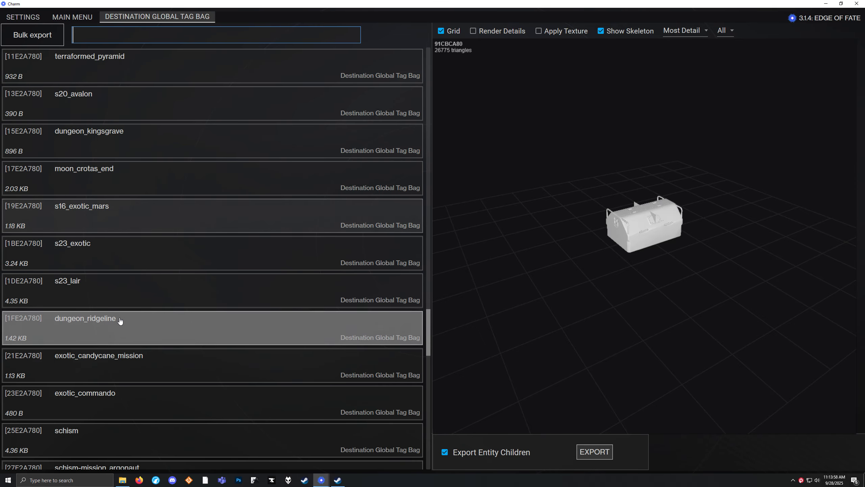
# Step: Open the s23_exotic bag and preview its s23_wish_wall_symbol_indicator entity and the vex_block_cylinder_b entity from its s23_exotic_environment budget set
pyautogui.click(100, 253)
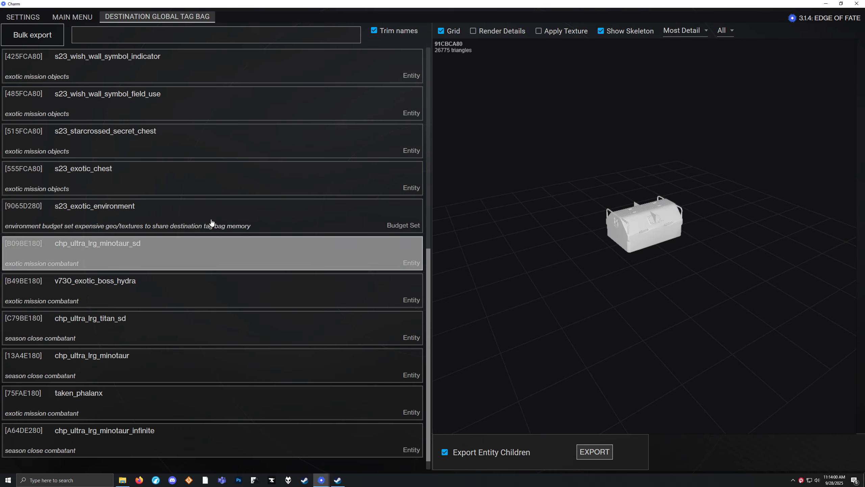
pyautogui.click(116, 70)
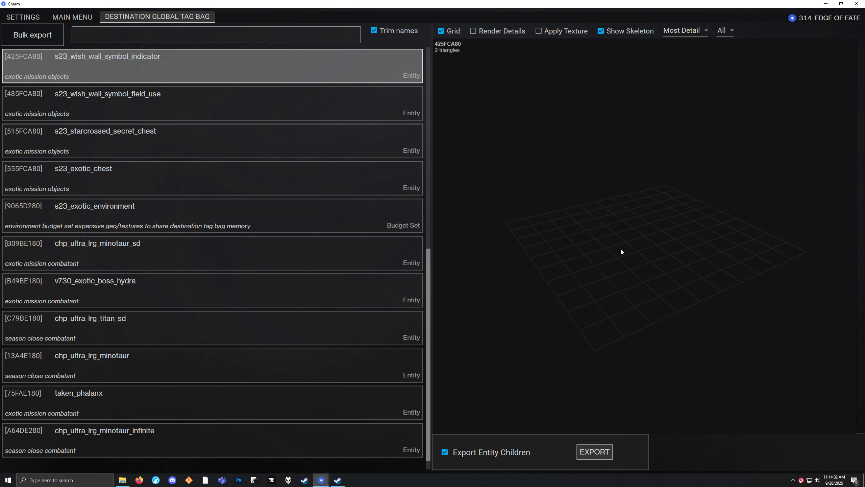
pyautogui.click(223, 218)
pyautogui.click(201, 259)
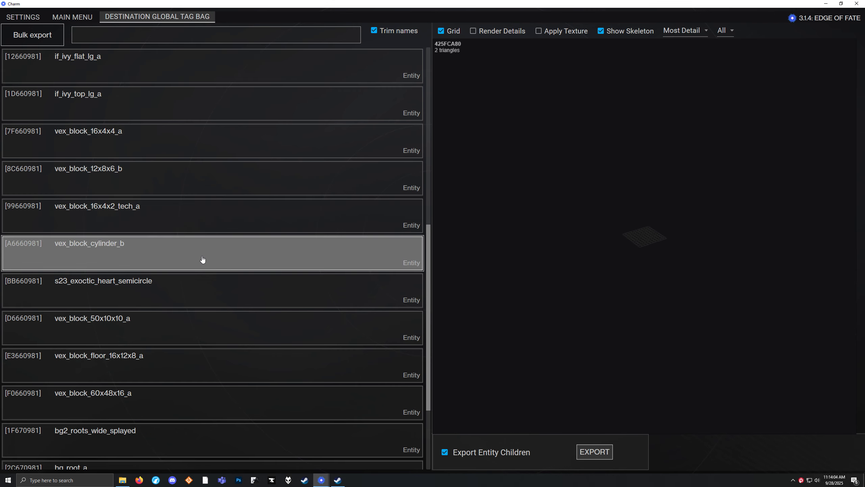
pyautogui.scroll(7, 621, 222)
pyautogui.moveTo(621, 223)
pyautogui.mouseDown()
pyautogui.moveTo(470, 227)
pyautogui.moveTo(617, 230)
pyautogui.mouseUp()
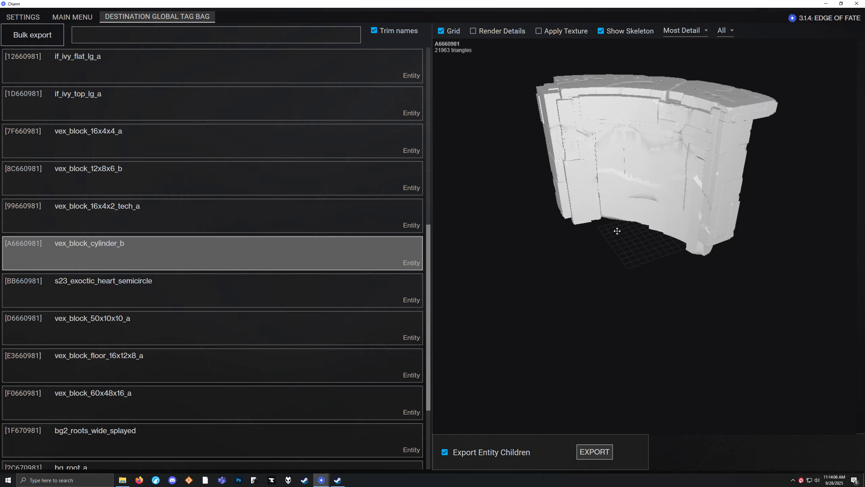
# Step: Close the destination global tag bag view and open the Dynamics models section
pyautogui.middleClick(141, 15)
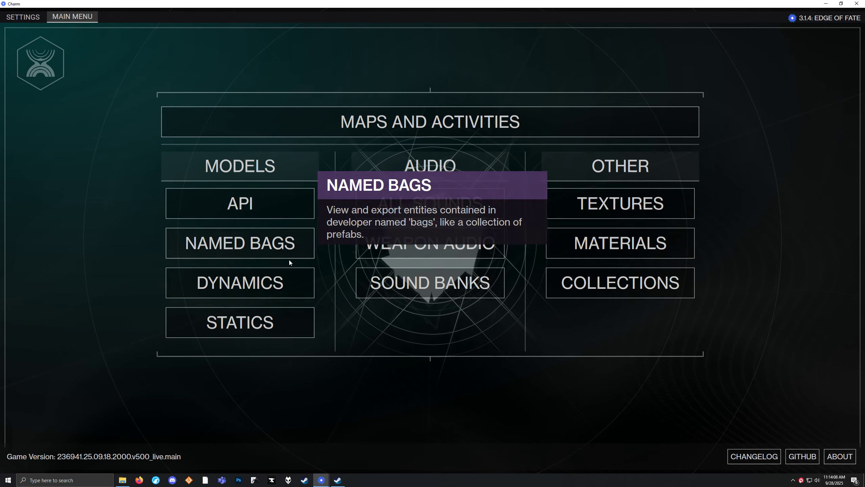
pyautogui.click(264, 277)
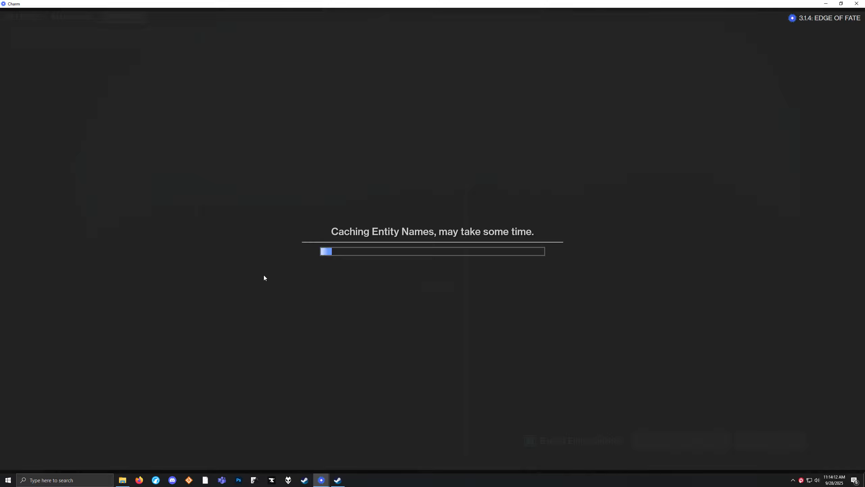